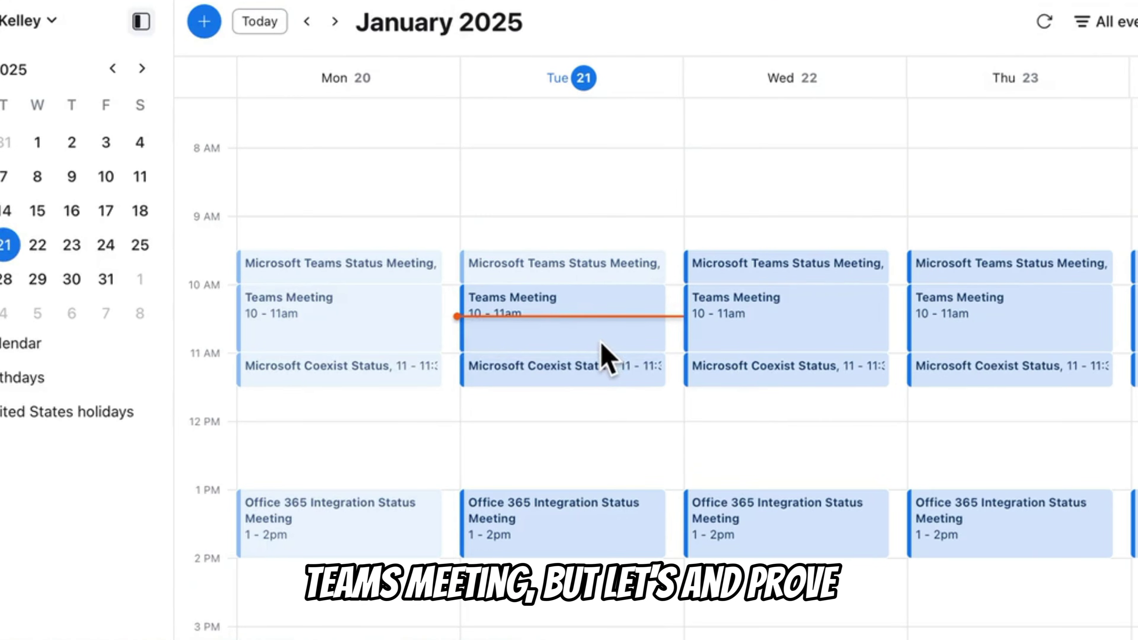
Review Tuesday's Teams Meeting details and quick actions, then dismiss both to return to the week view
{"action": "left_click", "coordinate": [601, 342]}
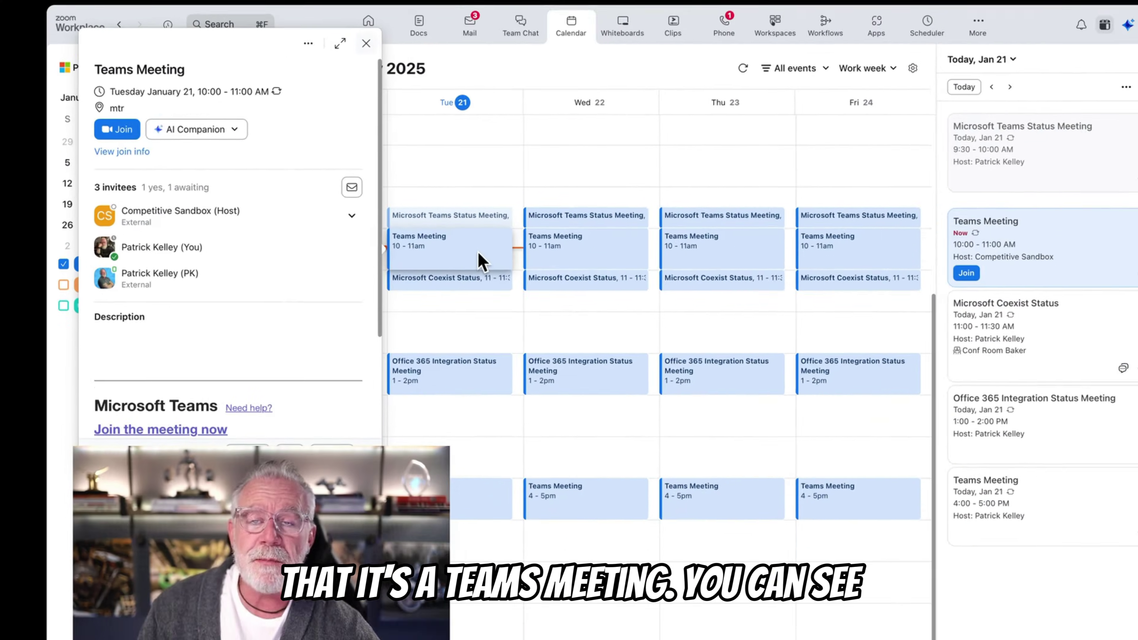
{"action": "scroll", "coordinate": [211, 338], "scroll_direction": "down", "scroll_amount": 3}
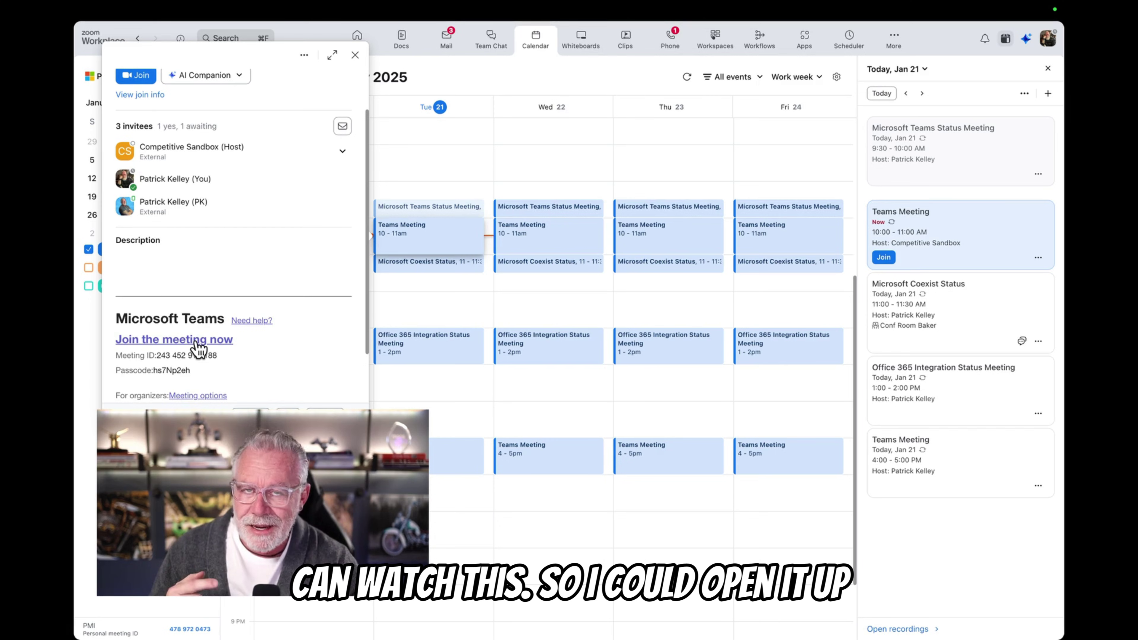
{"action": "left_click", "coordinate": [448, 246]}
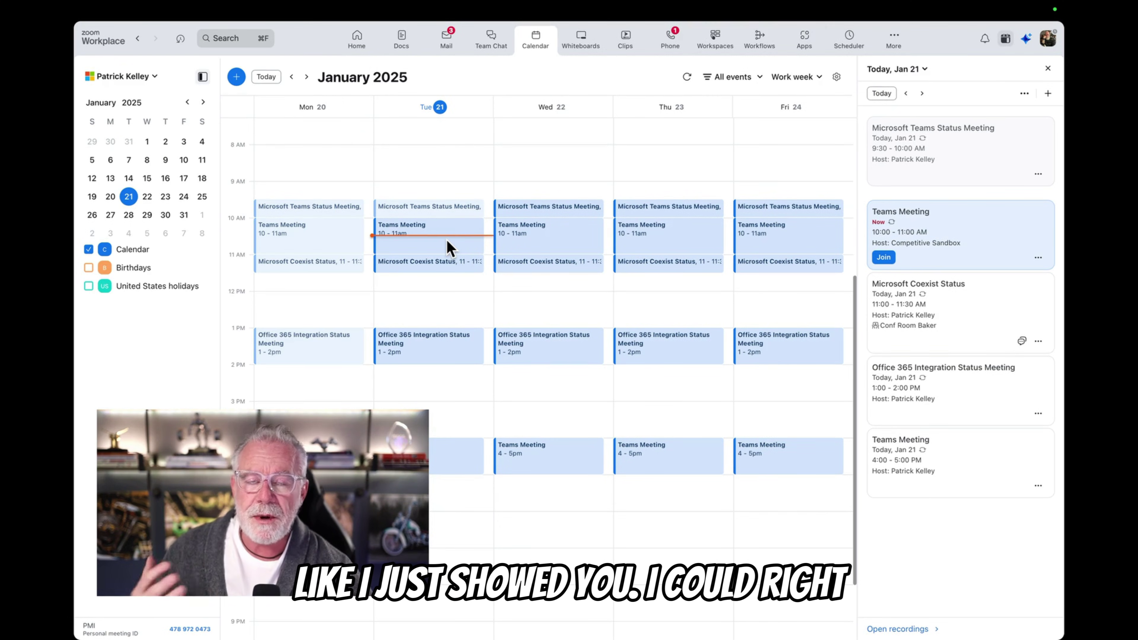
{"action": "right_click", "coordinate": [448, 246]}
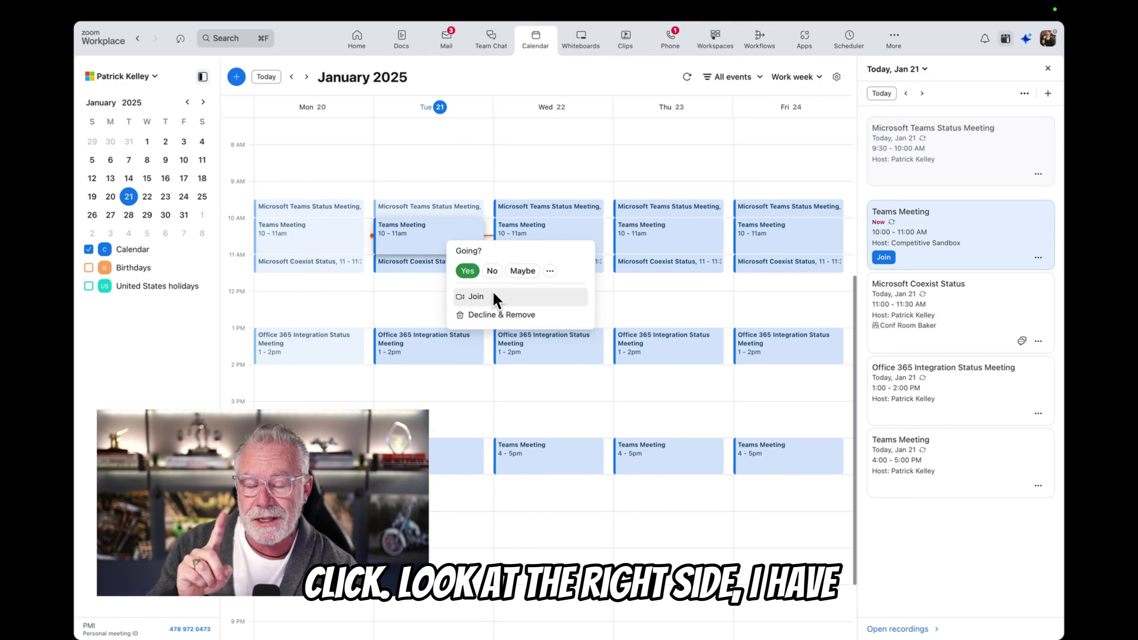
{"action": "left_click", "coordinate": [710, 181]}
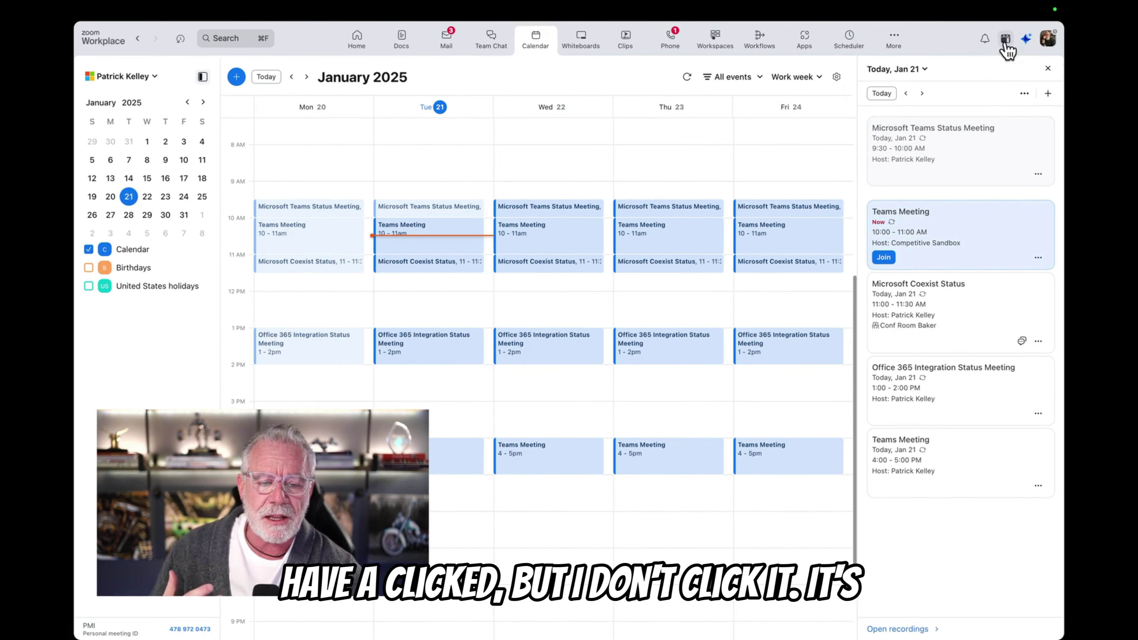
Hide and reshow the Today agenda panel, then join today's 10 AM Teams Meeting
{"action": "left_click", "coordinate": [667, 244]}
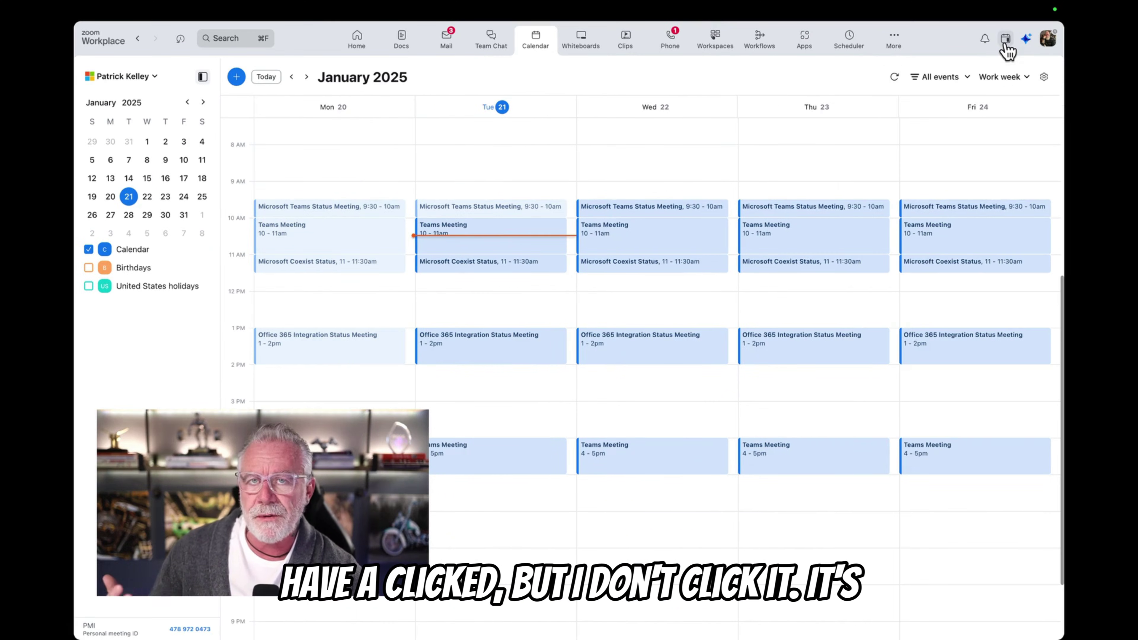
{"action": "left_click", "coordinate": [1006, 44]}
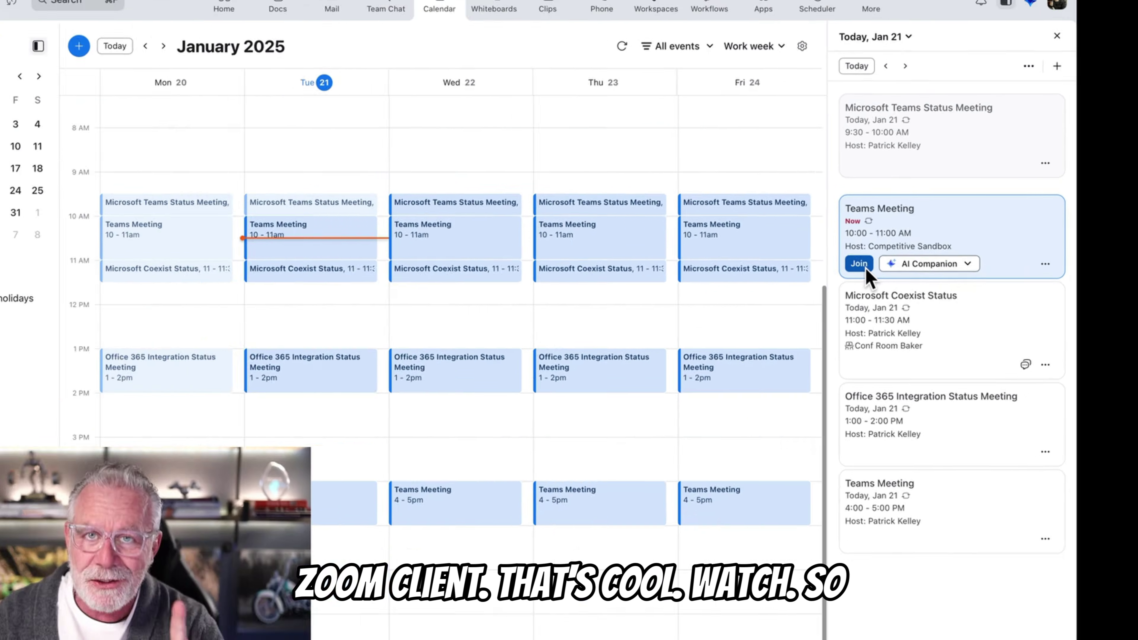
{"action": "left_click", "coordinate": [883, 257]}
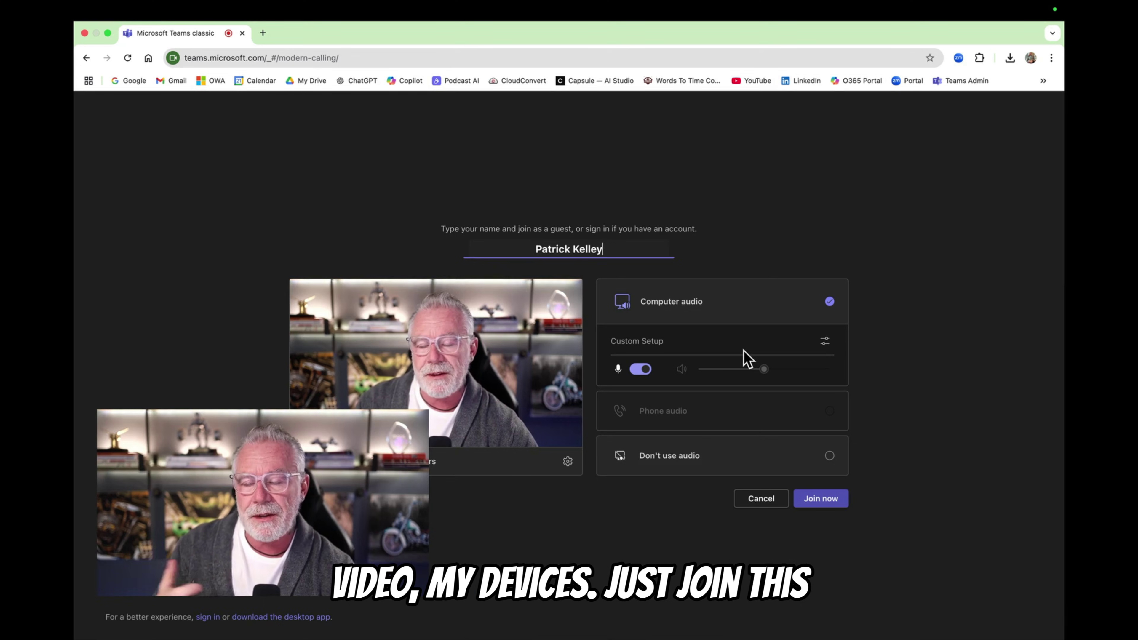
Join the Teams meeting now with Computer audio selected
{"action": "left_click", "coordinate": [836, 501]}
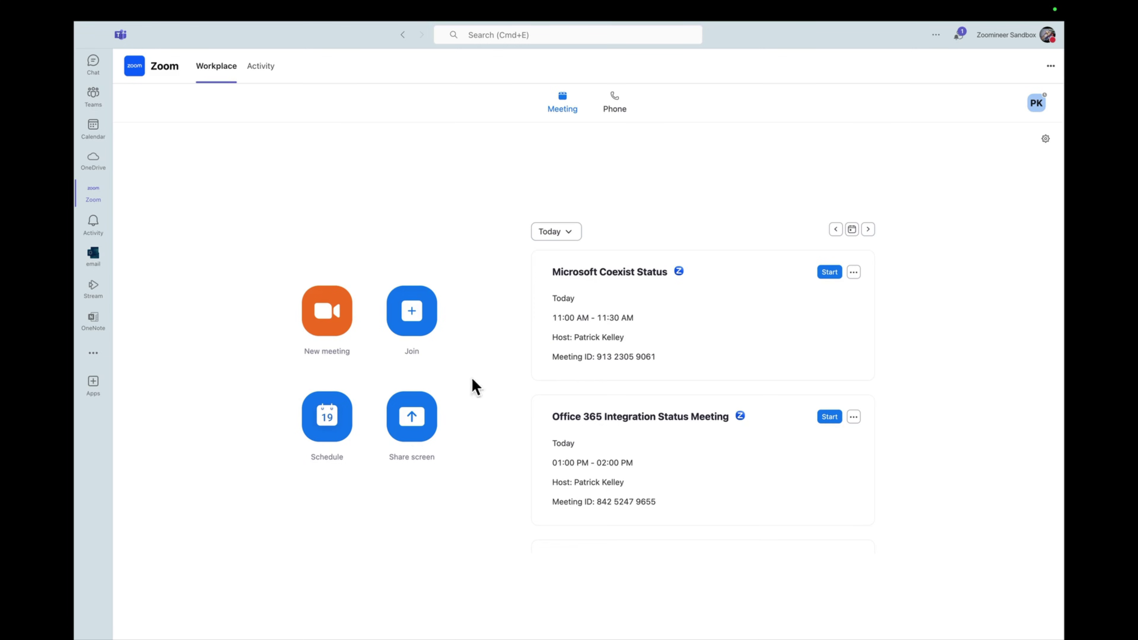
Schedule a Zoom meeting today starting 10:00 AM, inviting one participant by e-mail, and save it
{"action": "left_click", "coordinate": [327, 417]}
{"action": "left_click", "coordinate": [548, 267]}
{"action": "left_click", "coordinate": [543, 376]}
{"action": "left_click", "coordinate": [543, 215]}
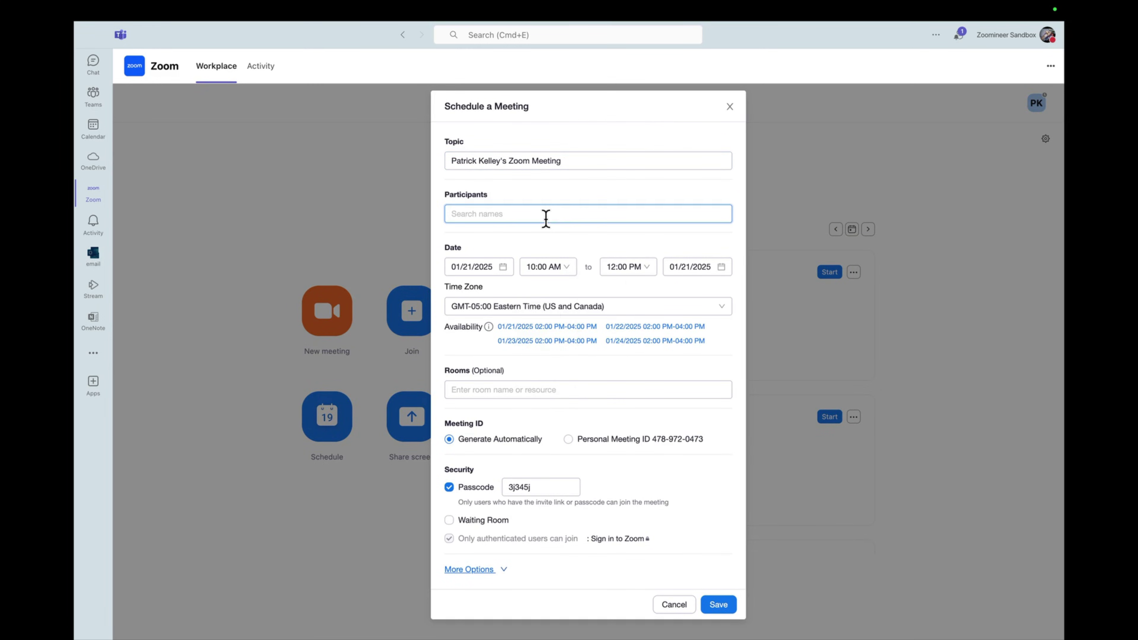
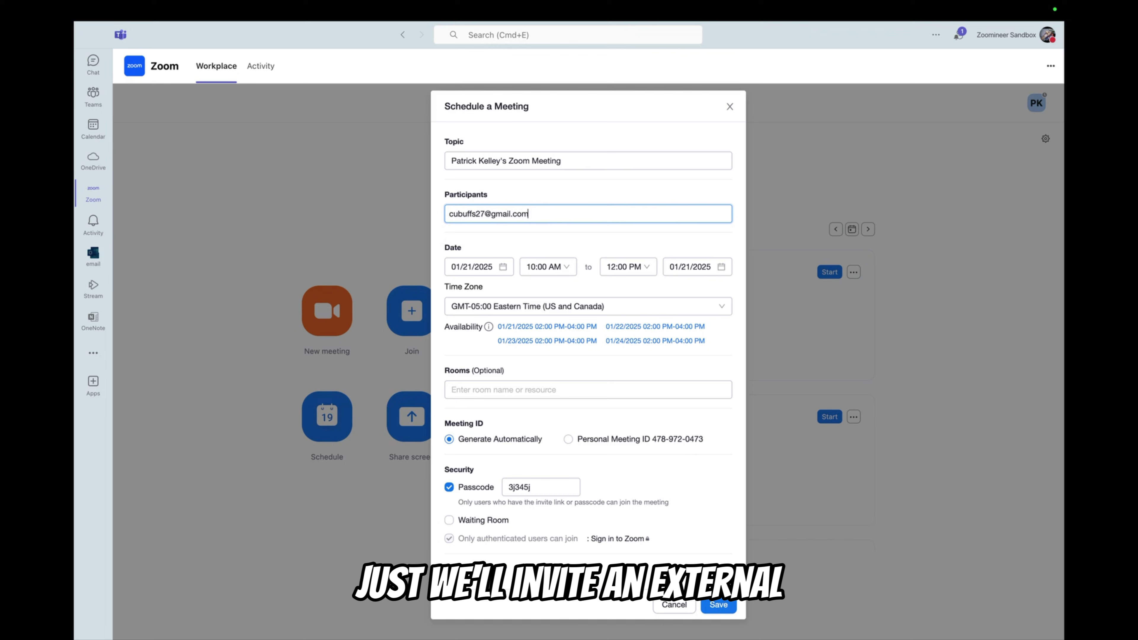
{"action": "left_click", "coordinate": [717, 610]}
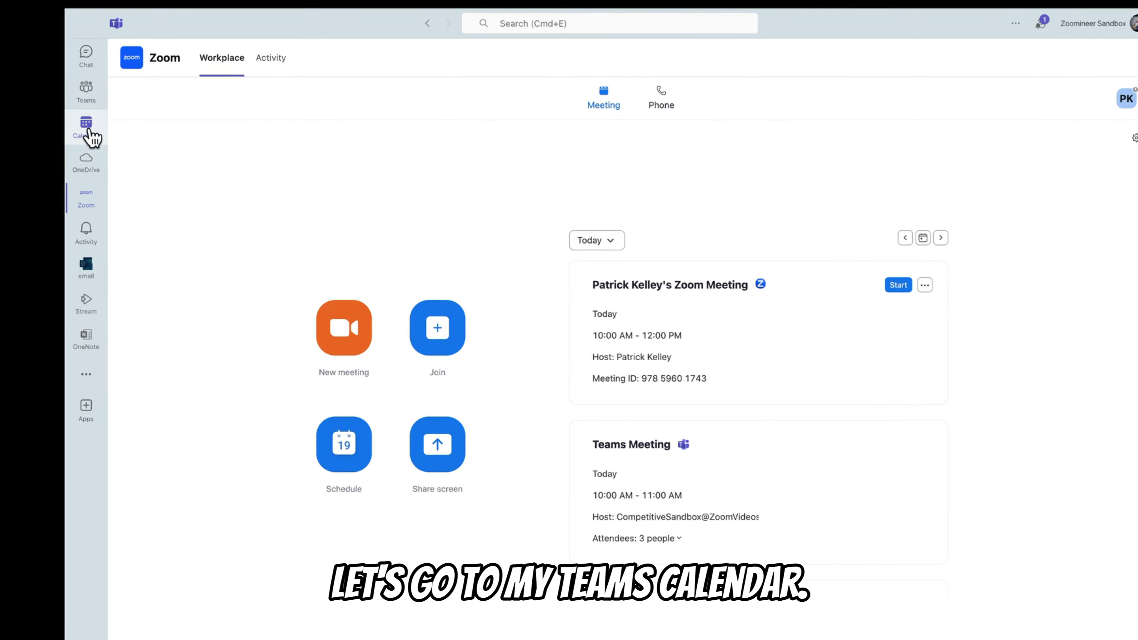
Show the work-week calendar to check the new 10 AM–12 PM Zoom meeting on Tuesday
{"action": "left_click", "coordinate": [86, 126]}
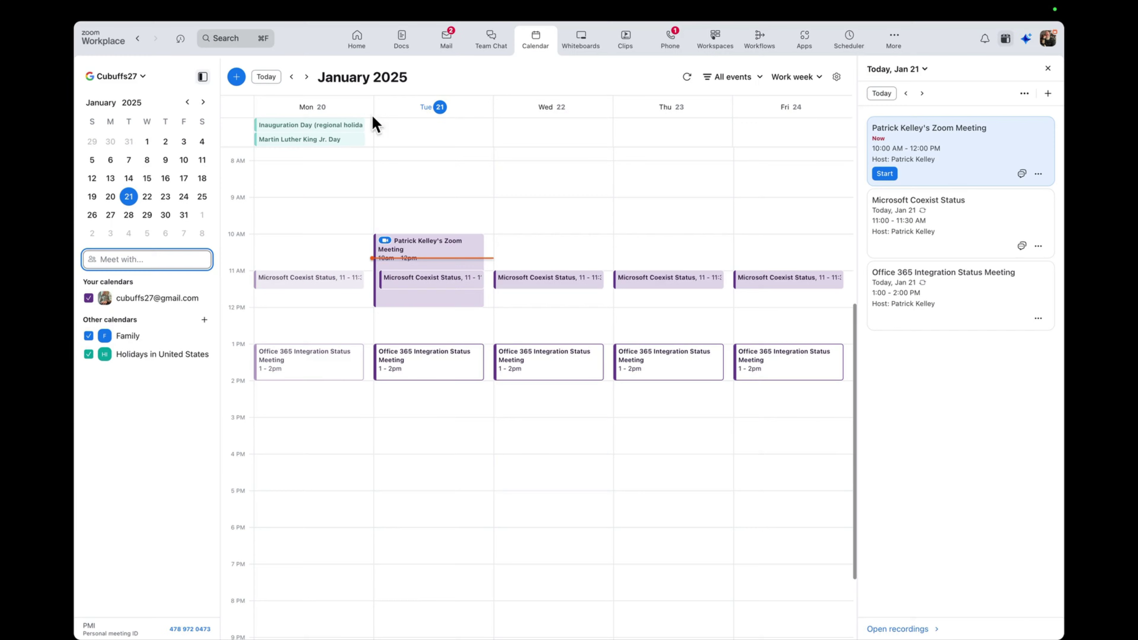
Go to Mail and choose Add account from the account dropdown
{"action": "left_click", "coordinate": [453, 50]}
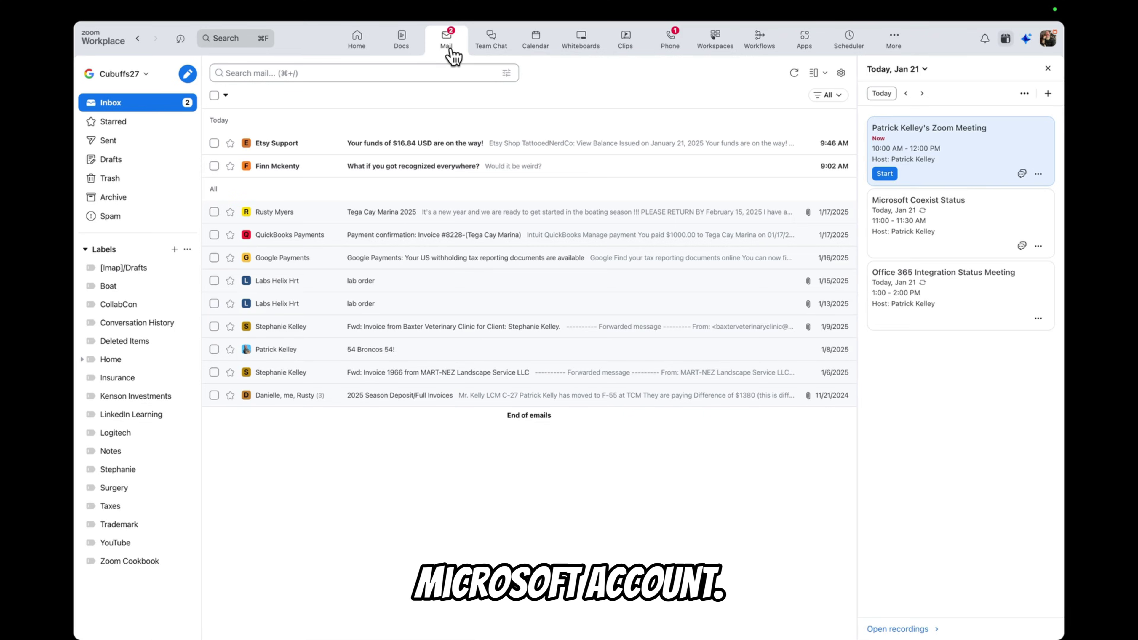
{"action": "left_click", "coordinate": [135, 74]}
{"action": "left_click", "coordinate": [154, 145]}
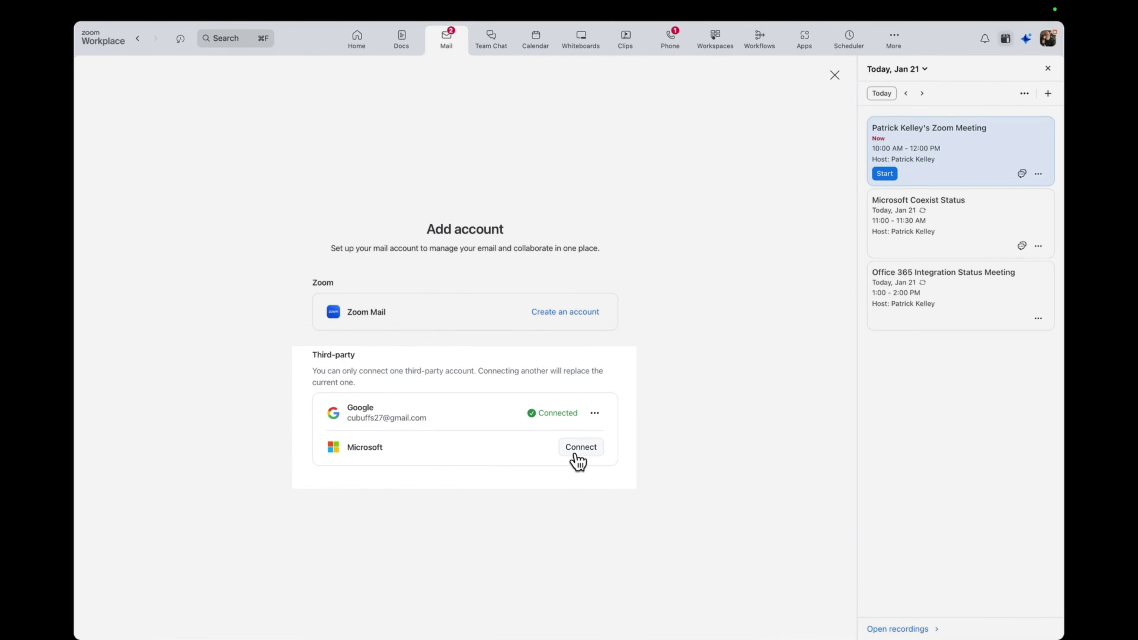
Connect Microsoft as Office 365 with Presence Read permission and authorize Zoom
{"action": "left_click", "coordinate": [580, 447]}
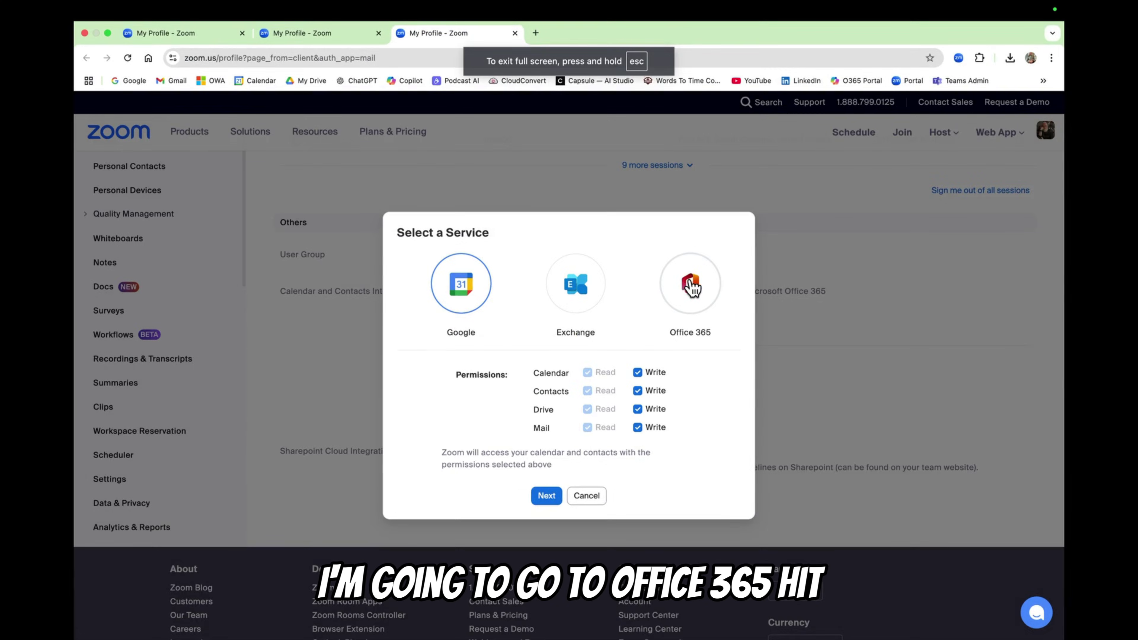
{"action": "left_click", "coordinate": [689, 287]}
{"action": "left_click", "coordinate": [543, 442]}
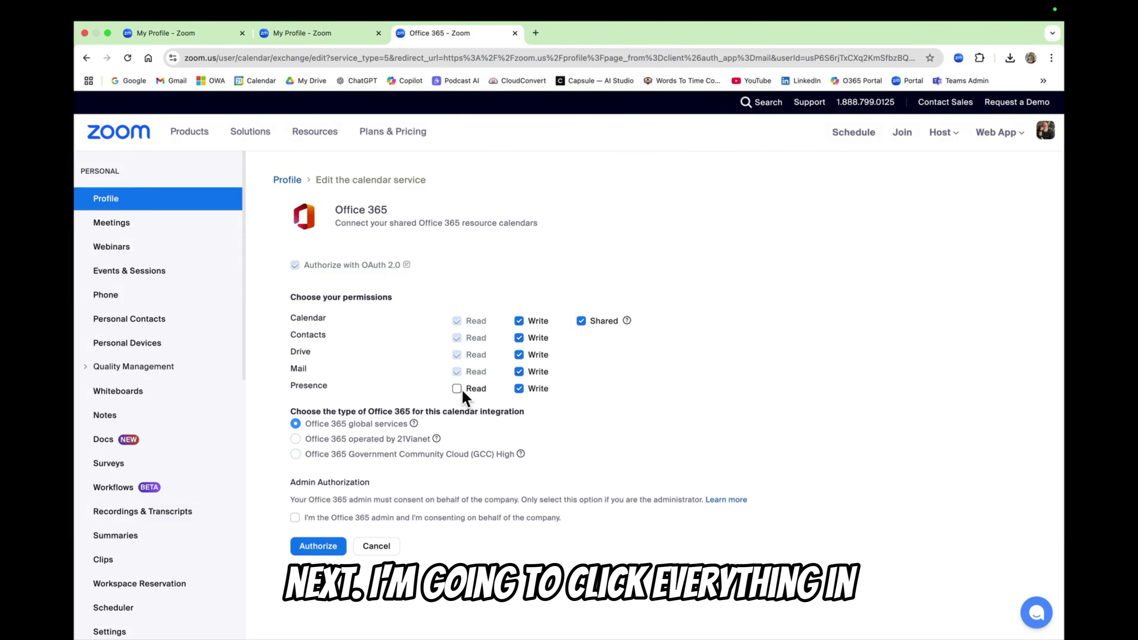
{"action": "left_click", "coordinate": [457, 388]}
{"action": "left_click", "coordinate": [315, 547]}
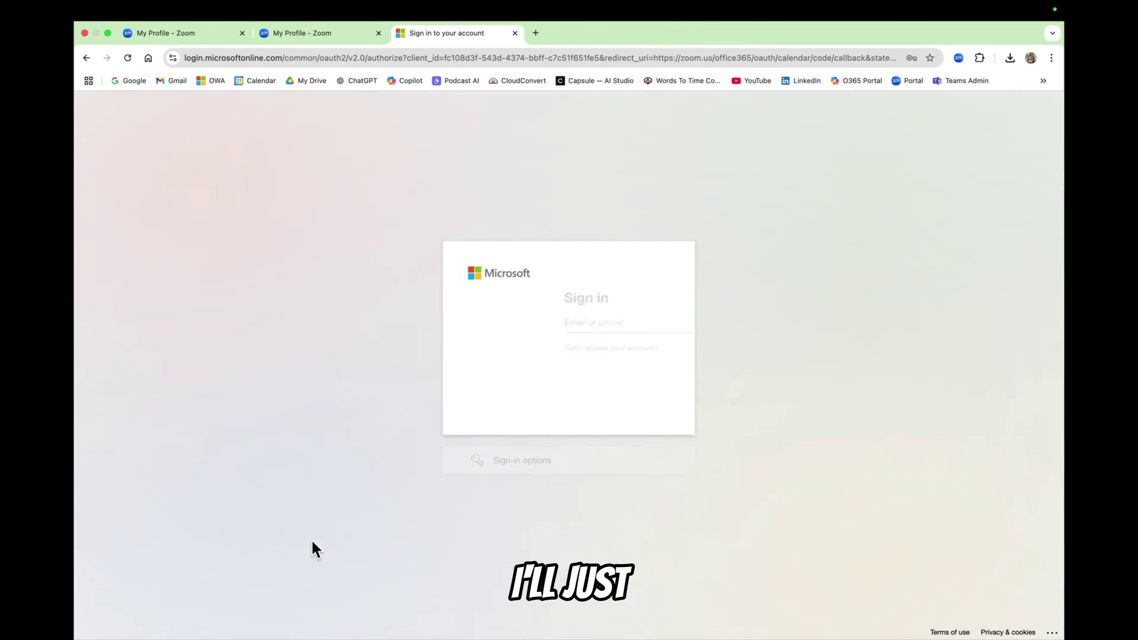
{"action": "left_click", "coordinate": [543, 322]}
Sign in with the saved Microsoft 365 work account and password, choosing to stay signed in
{"action": "left_click", "coordinate": [583, 348]}
{"action": "left_click", "coordinate": [638, 398]}
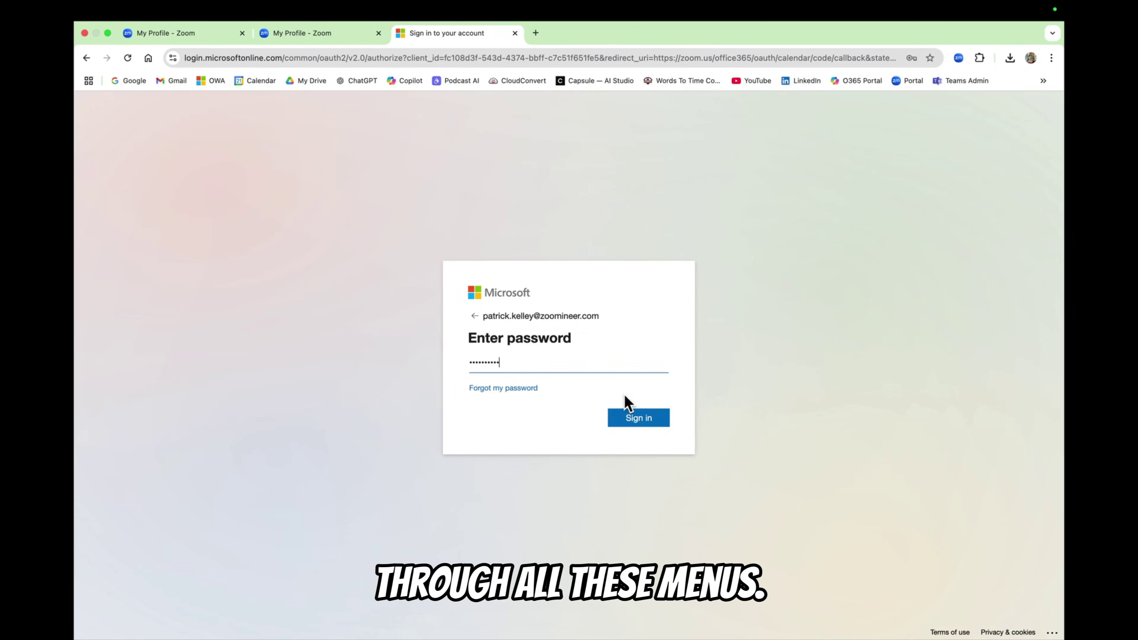
{"action": "left_click", "coordinate": [636, 416]}
{"action": "left_click", "coordinate": [632, 426]}
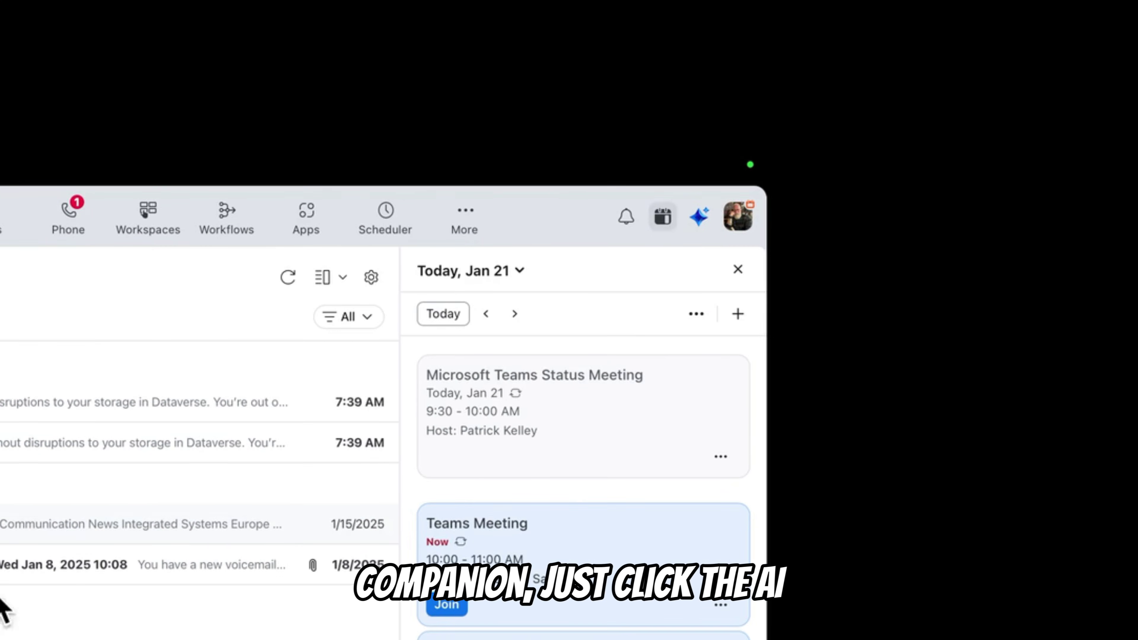
Ask AI Companion to 'Summarize all my unread emails'
{"action": "left_click", "coordinate": [701, 219]}
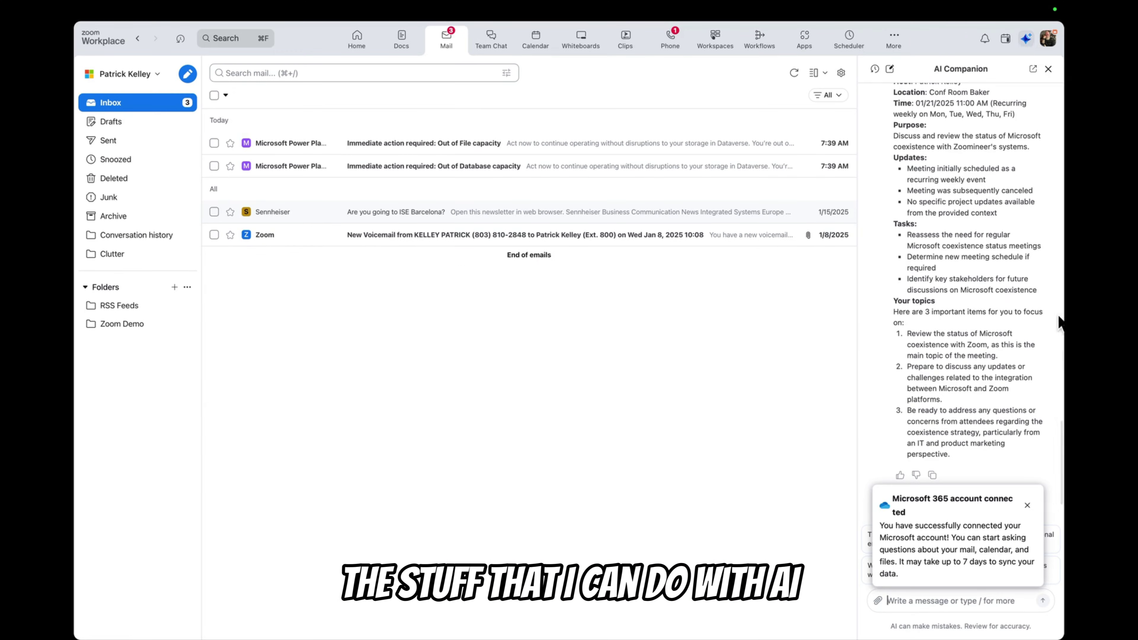
{"action": "left_click", "coordinate": [1027, 506]}
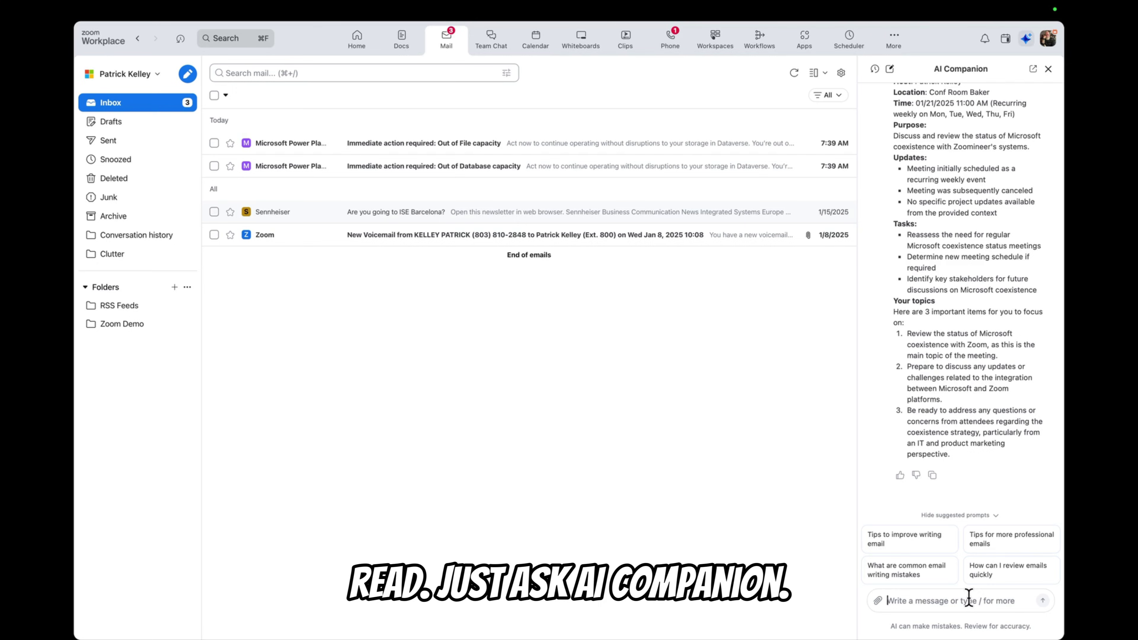
{"action": "type", "text": "Summarize all my unread emails"}
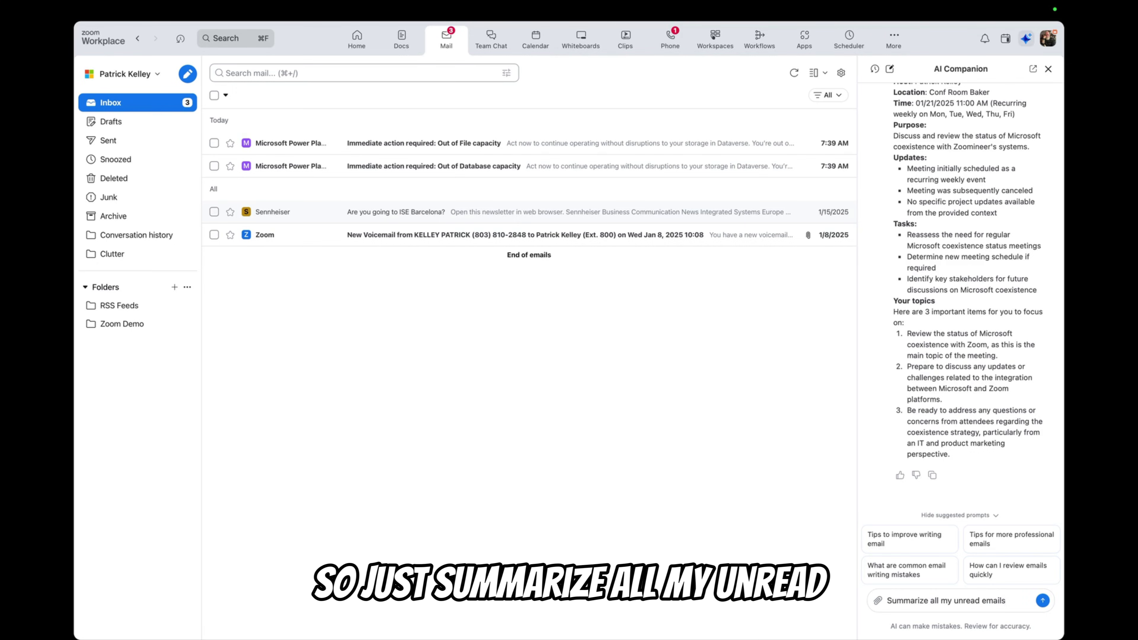
{"action": "key", "text": "Return"}
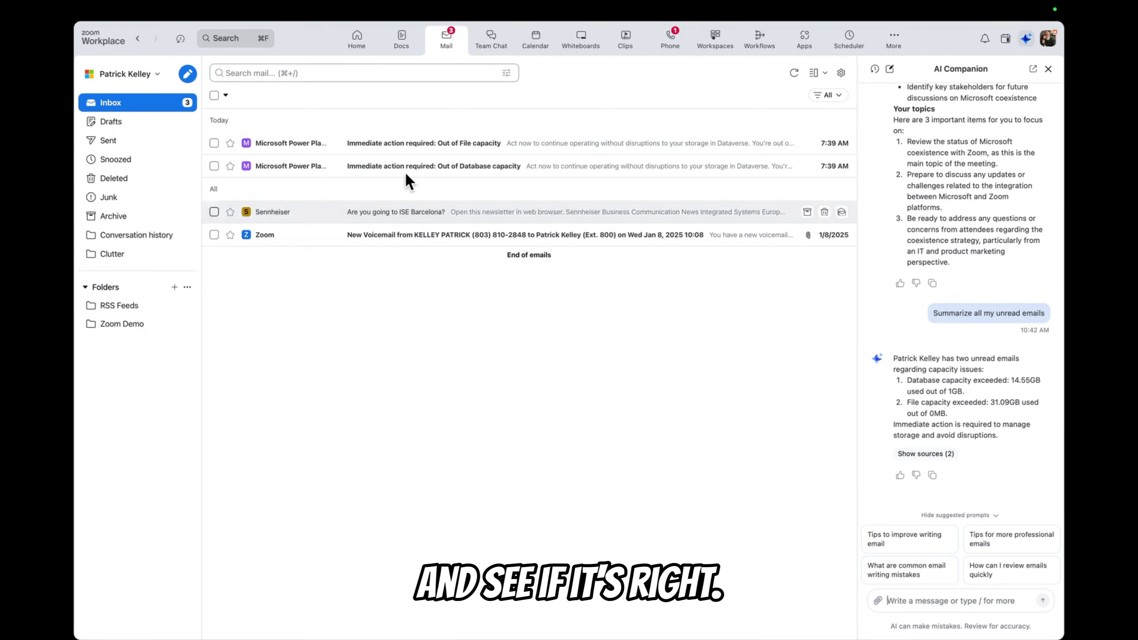
Read the Out of File capacity email, then open the Out of Database capacity email
{"action": "left_click", "coordinate": [378, 144]}
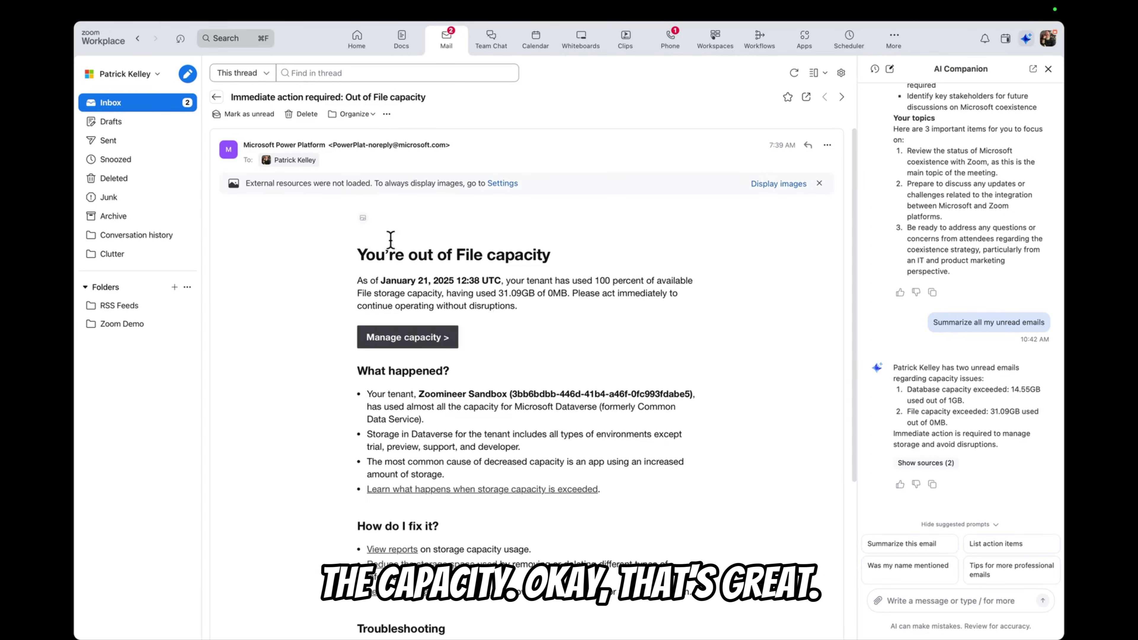
{"action": "left_click", "coordinate": [215, 97]}
{"action": "left_click", "coordinate": [460, 171]}
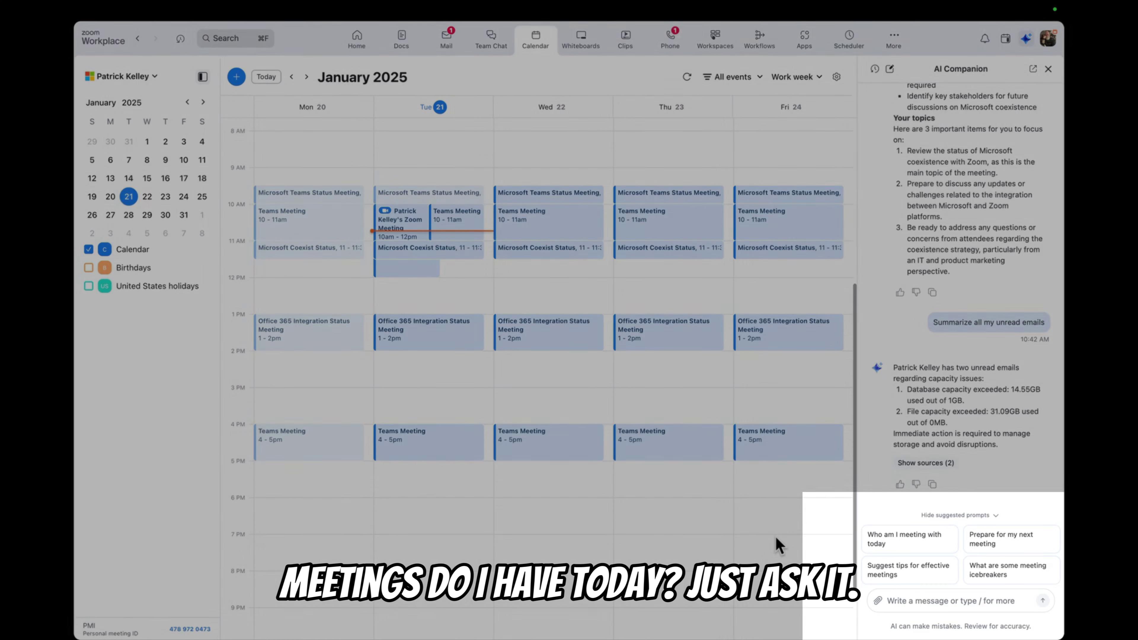
Ask AI Companion 'Can you summarize my meetings today?'
{"action": "left_click", "coordinate": [968, 601]}
{"action": "type", "text": "Can you summarize my meetings today?"}
{"action": "key", "text": "Return"}
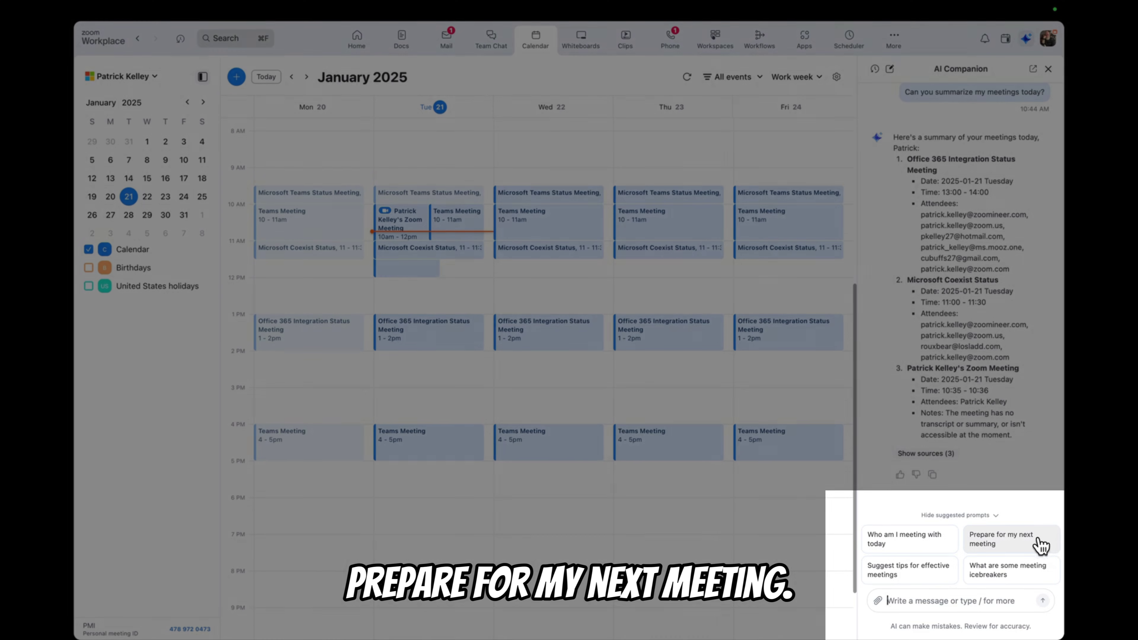
Ask AI Companion to prepare a brief for the next meeting, Microsoft Coexist Status
{"action": "left_click", "coordinate": [1041, 544]}
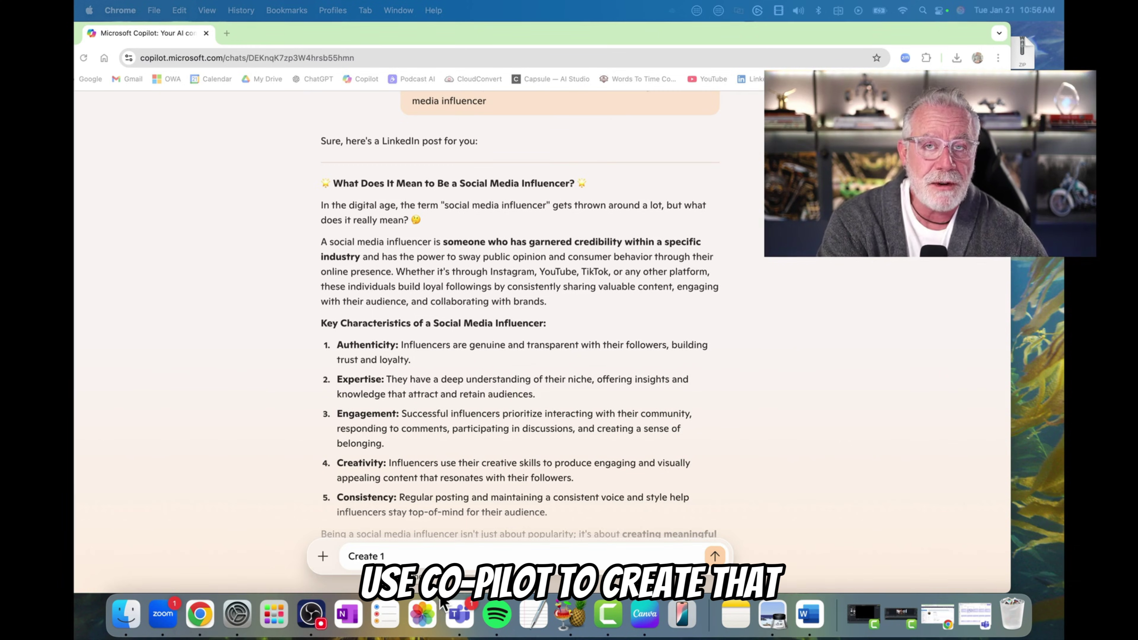
Correct the prompt to 'Create a 10000 word blog post on elephants' and send it to Copilot
{"action": "key", "text": "BackSpace"}
{"action": "type", "text": "a 10000 word blog post on elephants"}
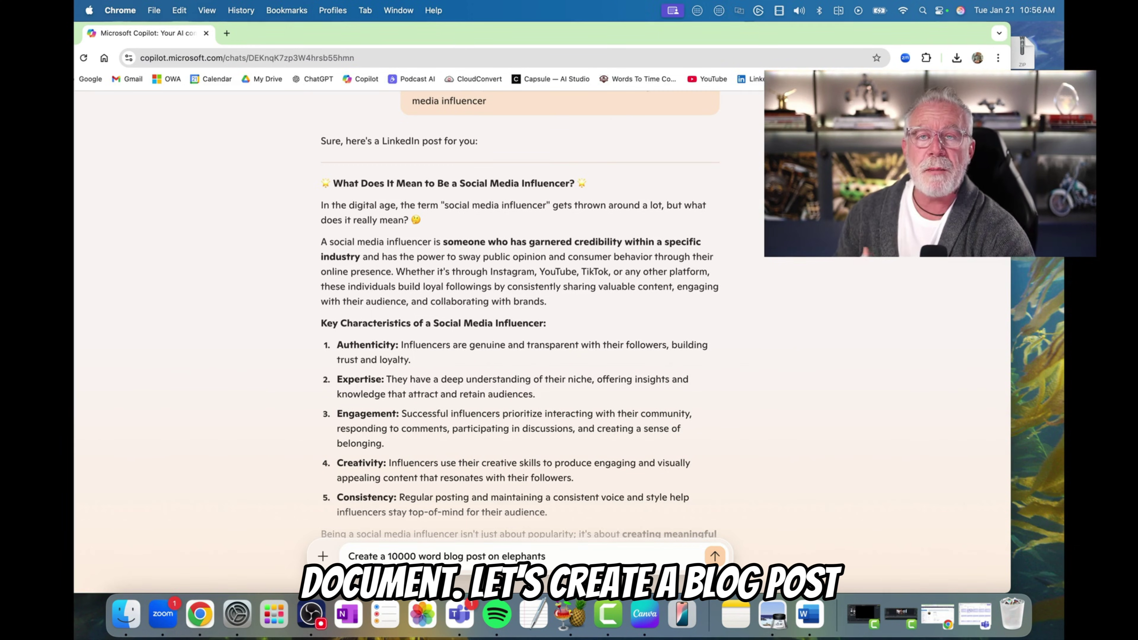
{"action": "key", "text": "Return"}
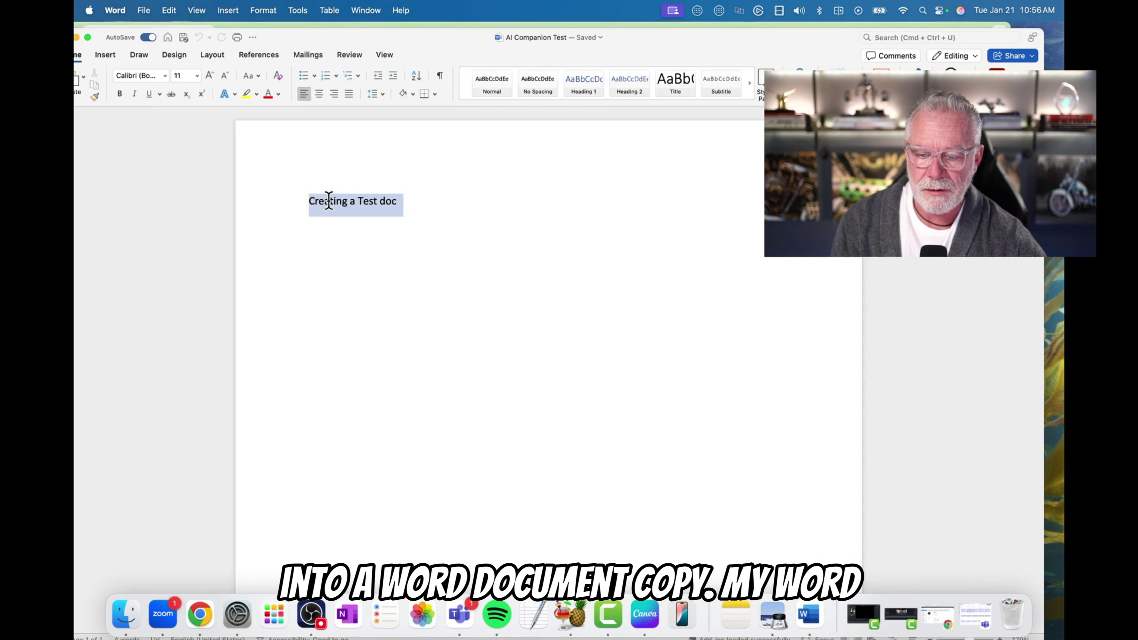
Paste the elephant blog outline over the selected document text and save the file
{"action": "key", "text": "super+v"}
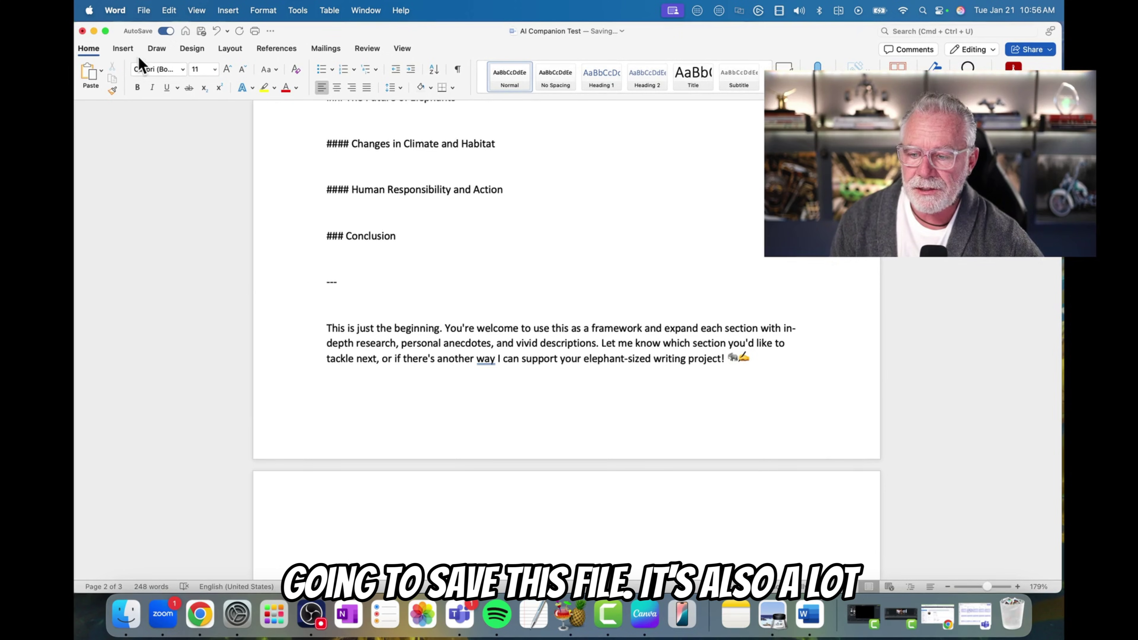
{"action": "left_click", "coordinate": [143, 11]}
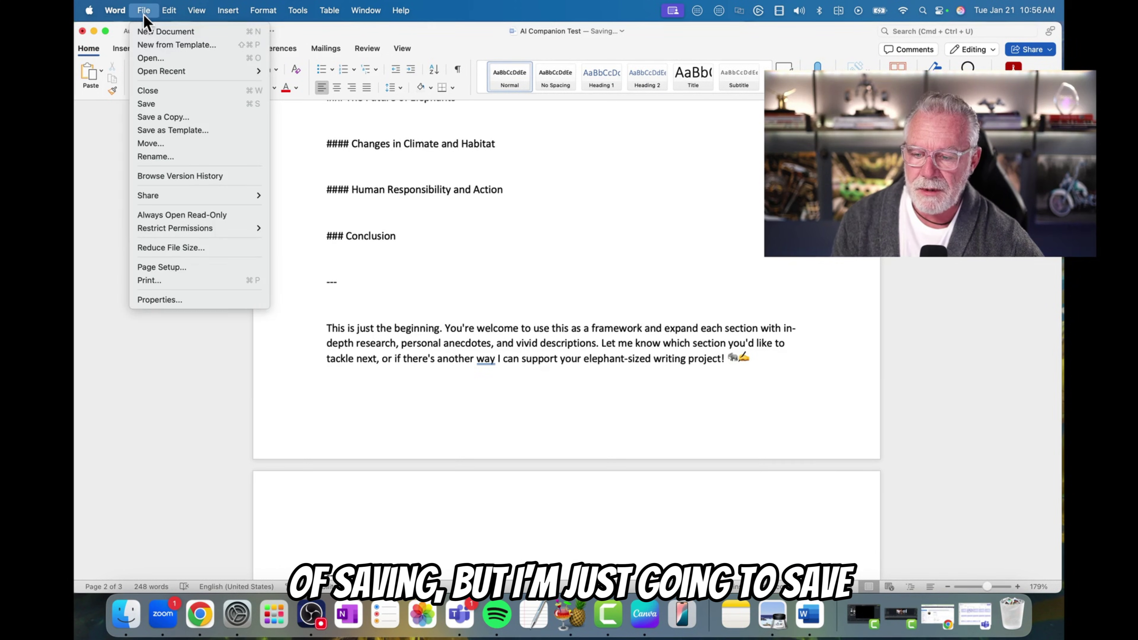
{"action": "left_click", "coordinate": [173, 104]}
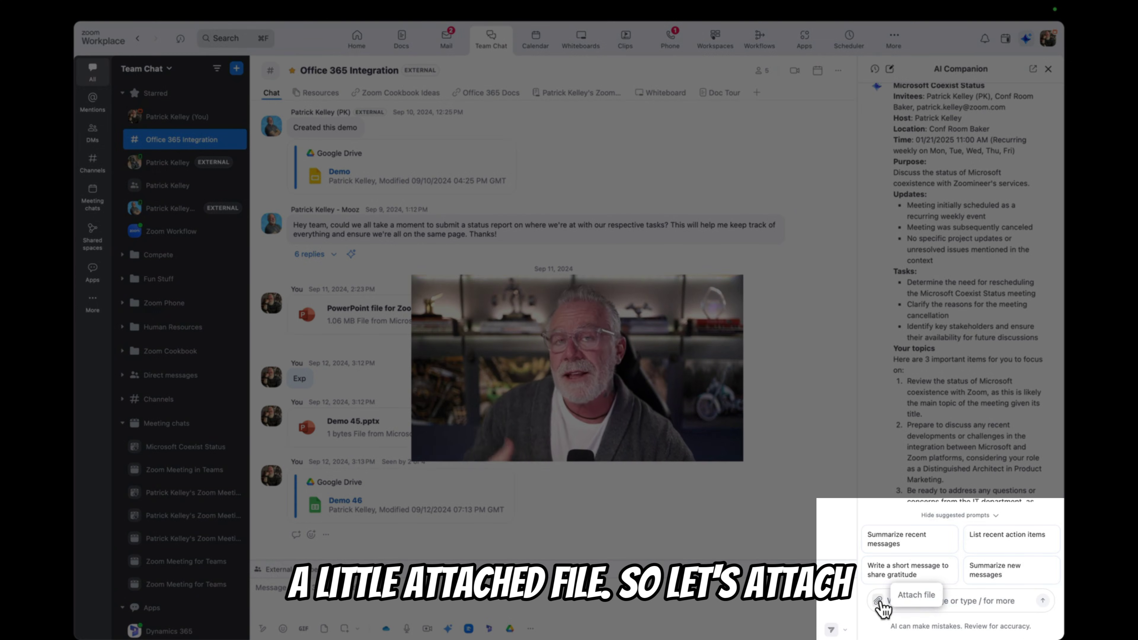
Choose 'Connect to OneDrive' from AI Companion's file attachment options
{"action": "left_click", "coordinate": [878, 601]}
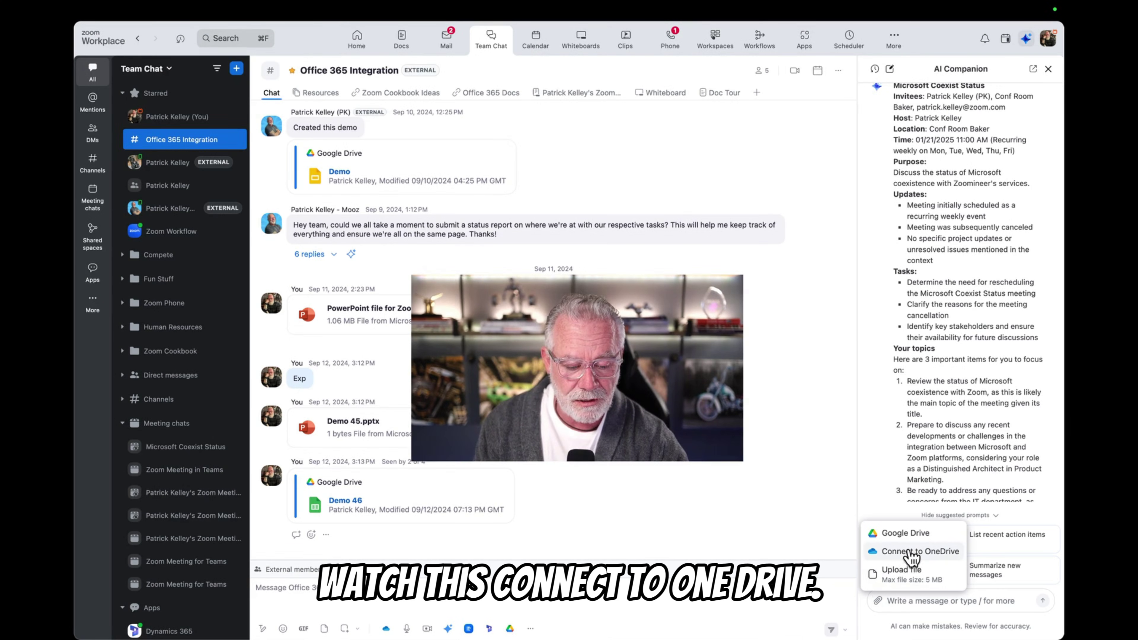
{"action": "left_click", "coordinate": [912, 552]}
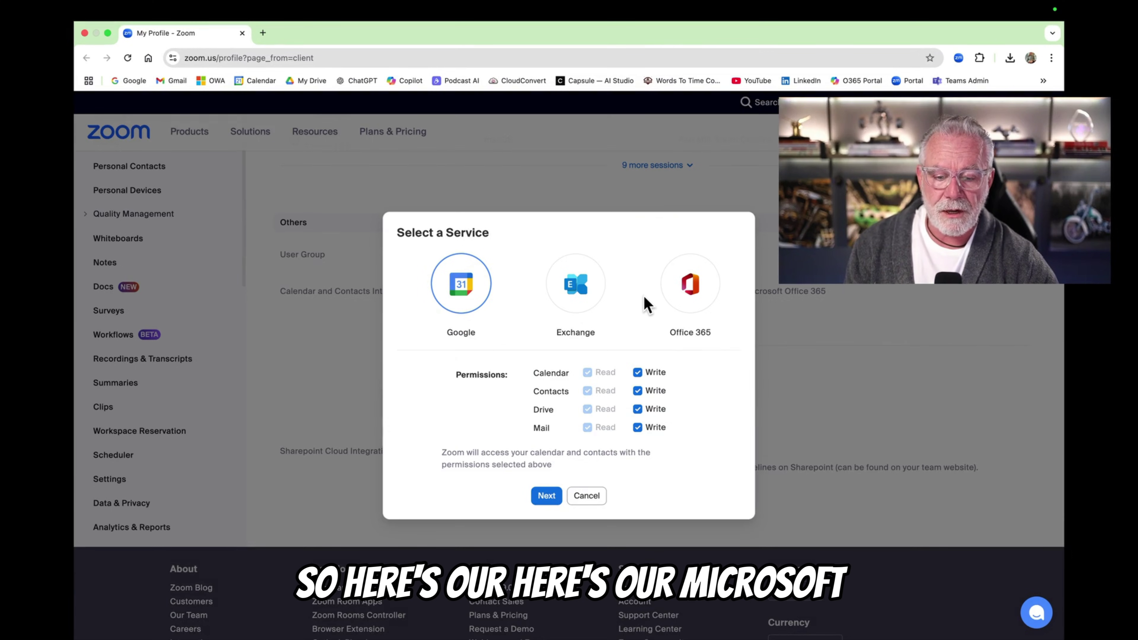
Select Office 365, add the Presence Read permission, and authorize the connection
{"action": "left_click", "coordinate": [694, 291]}
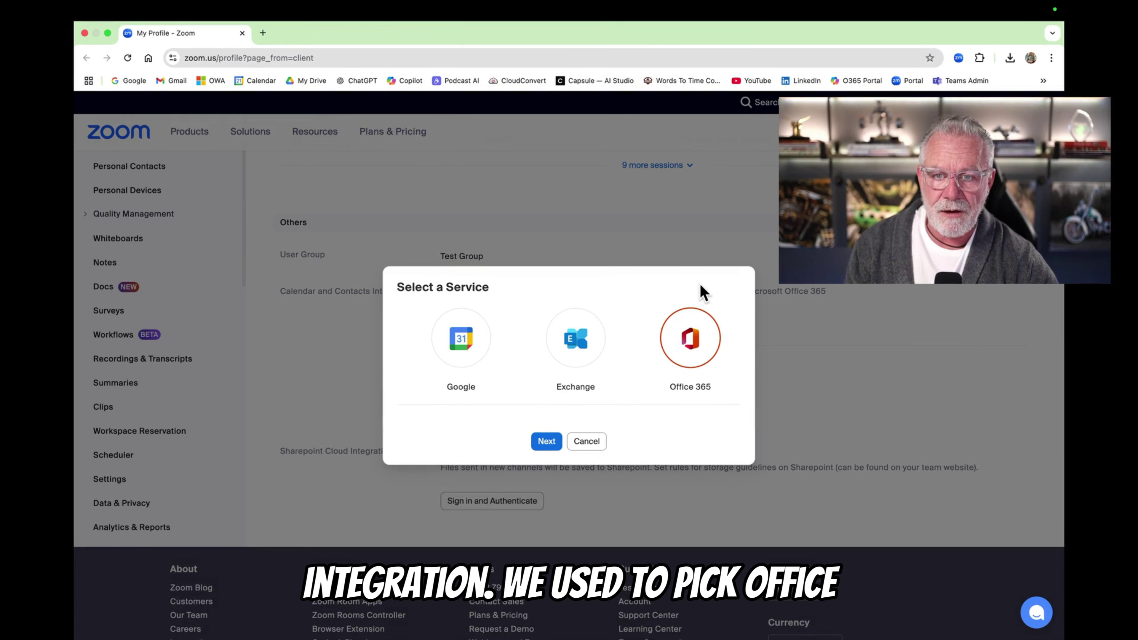
{"action": "left_click", "coordinate": [546, 441]}
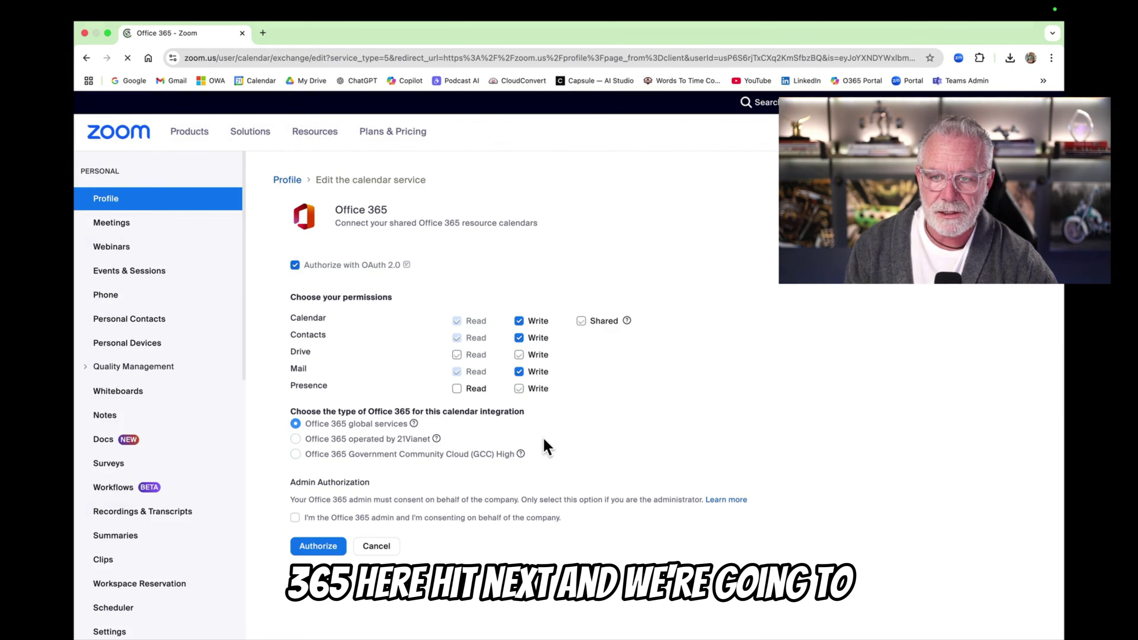
{"action": "left_click", "coordinate": [457, 388]}
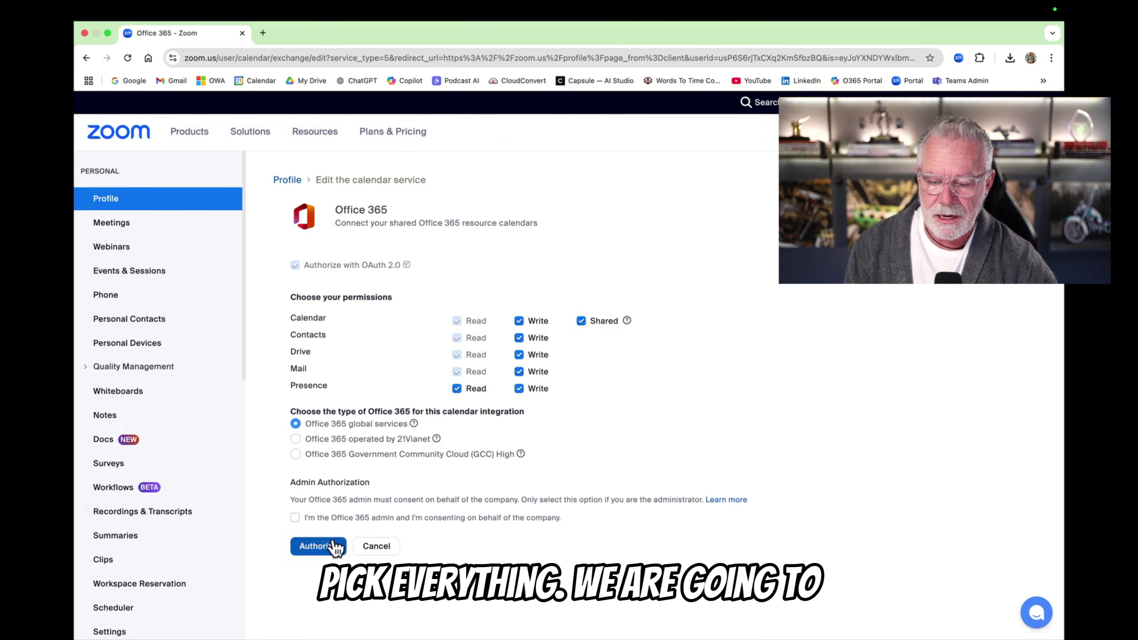
{"action": "left_click", "coordinate": [325, 553]}
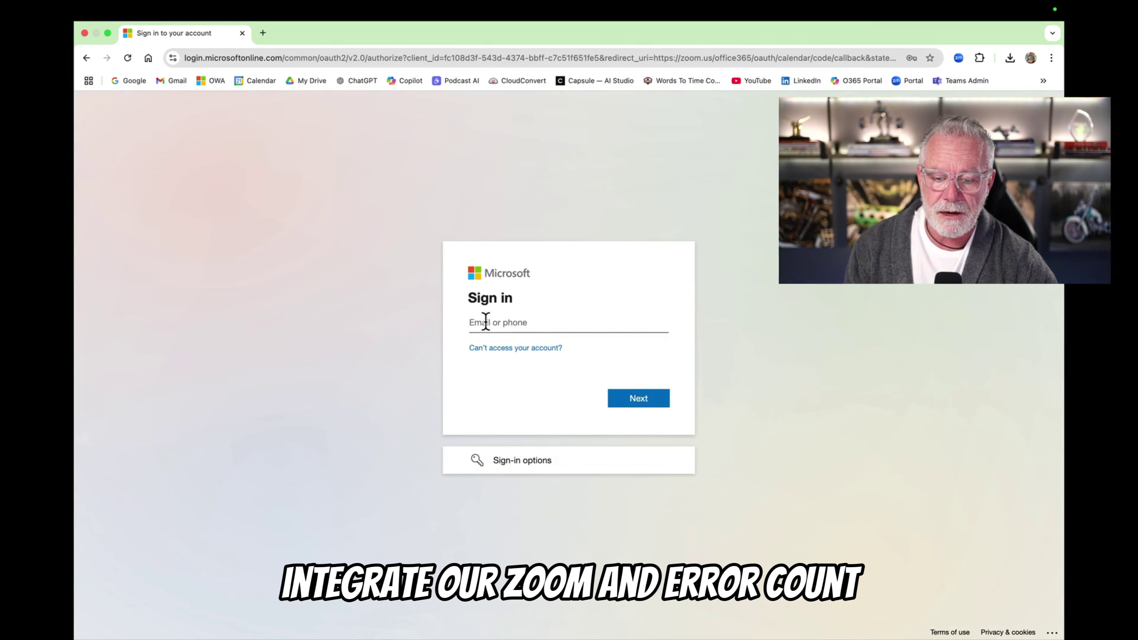
Sign in with the saved Microsoft account and choose to stay signed in
{"action": "left_click", "coordinate": [486, 322]}
{"action": "left_click", "coordinate": [589, 361]}
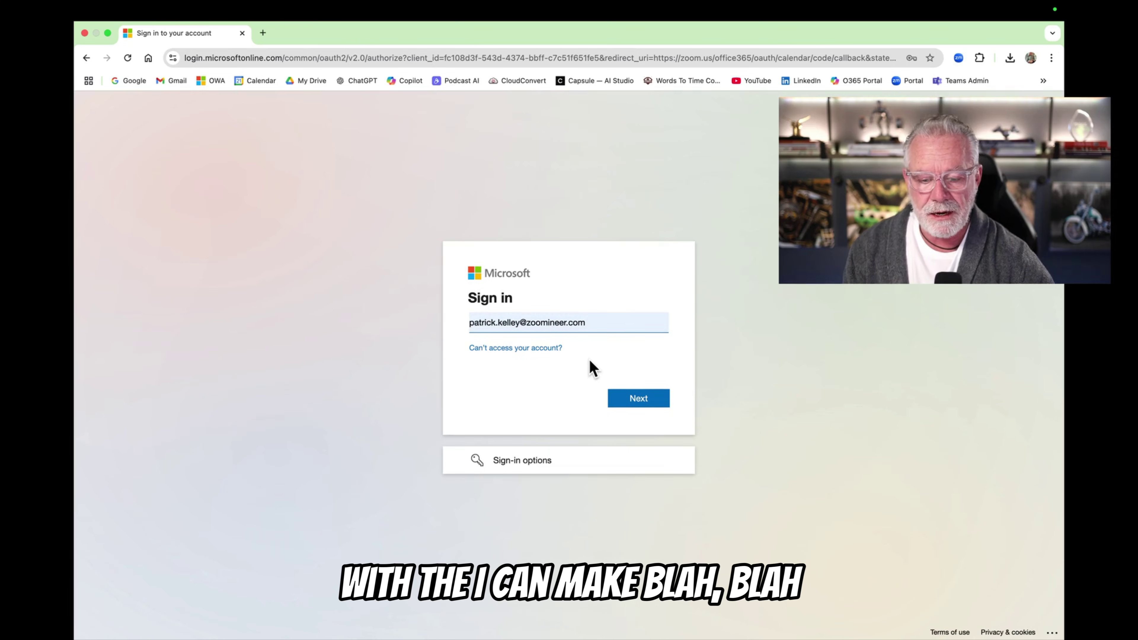
{"action": "left_click", "coordinate": [628, 398]}
{"action": "left_click", "coordinate": [657, 431]}
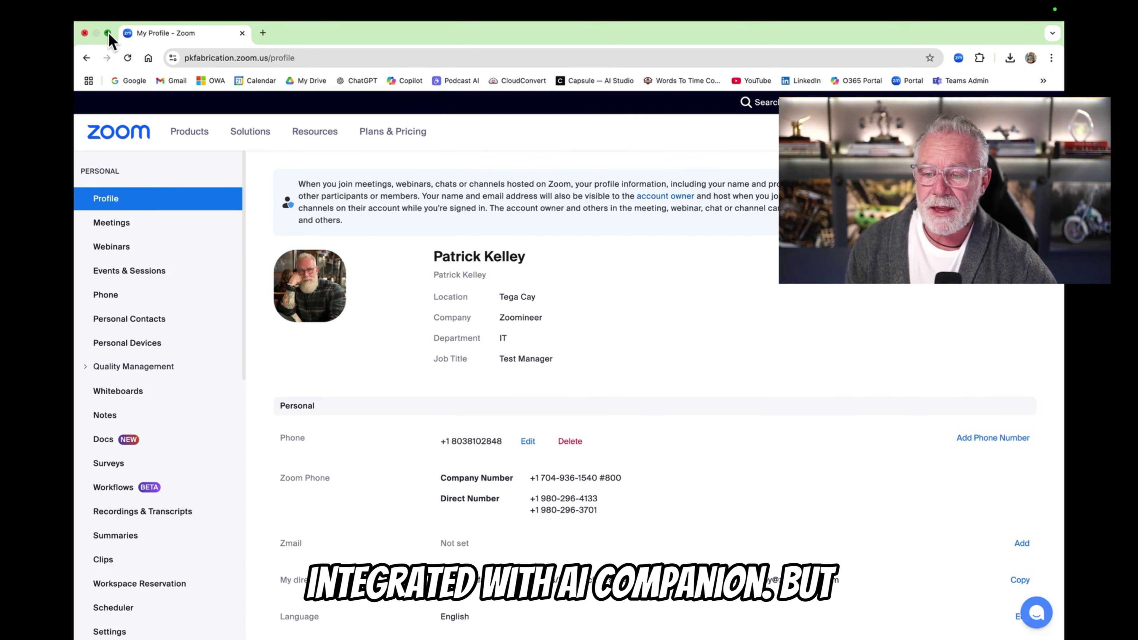
Close the browser and return to the AI Companion panel in Zoom Workplace
{"action": "left_click", "coordinate": [85, 33]}
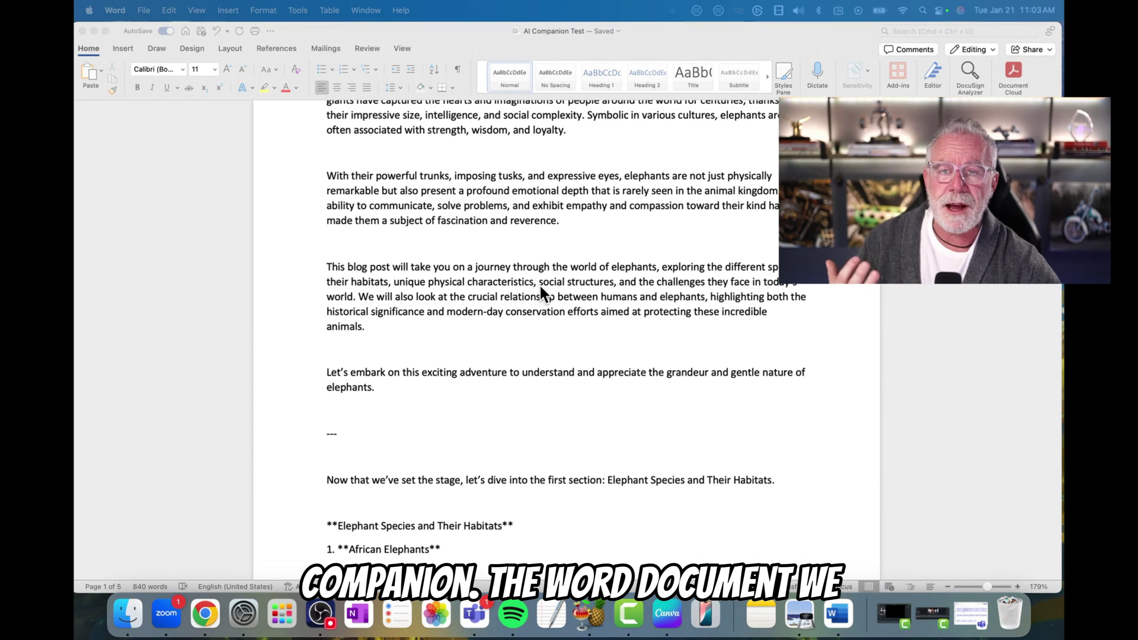
{"action": "scroll", "coordinate": [544, 294], "scroll_direction": "up", "scroll_amount": 5}
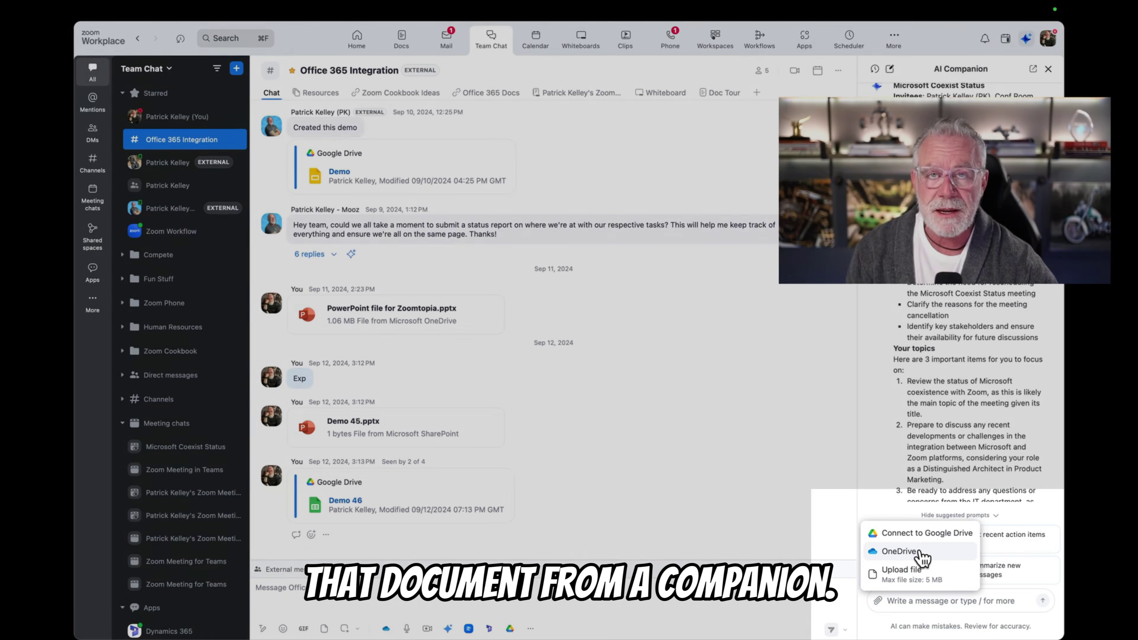
Pick AI Companion Test.docx from OneDrive as an attachment and send it for summarizing
{"action": "left_click", "coordinate": [921, 553]}
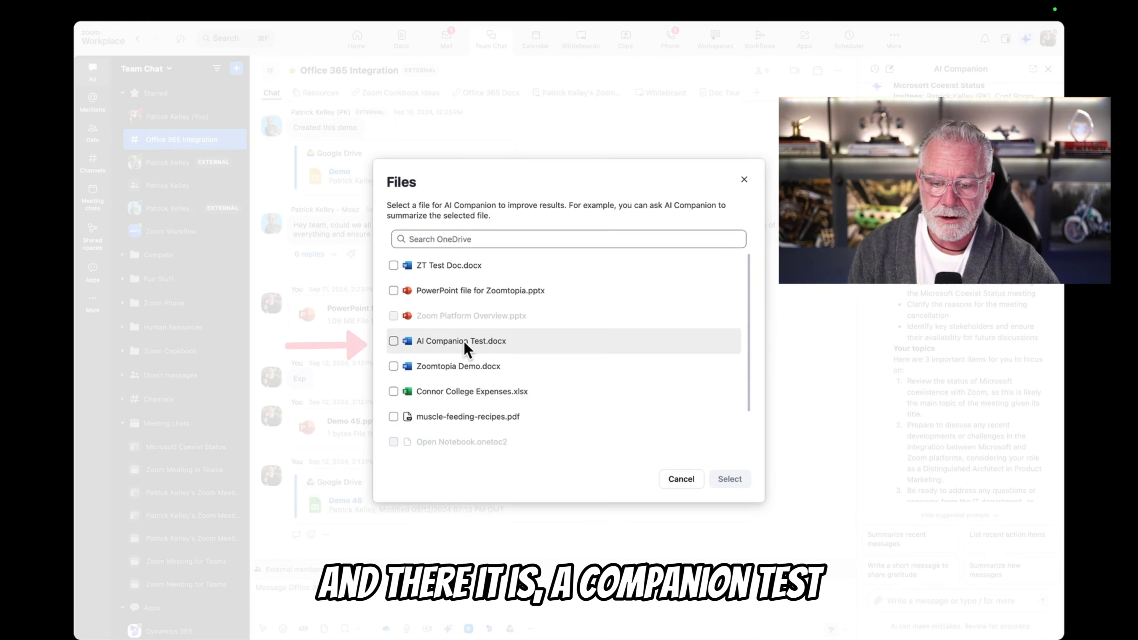
{"action": "left_click", "coordinate": [464, 348]}
{"action": "left_click", "coordinate": [728, 481]}
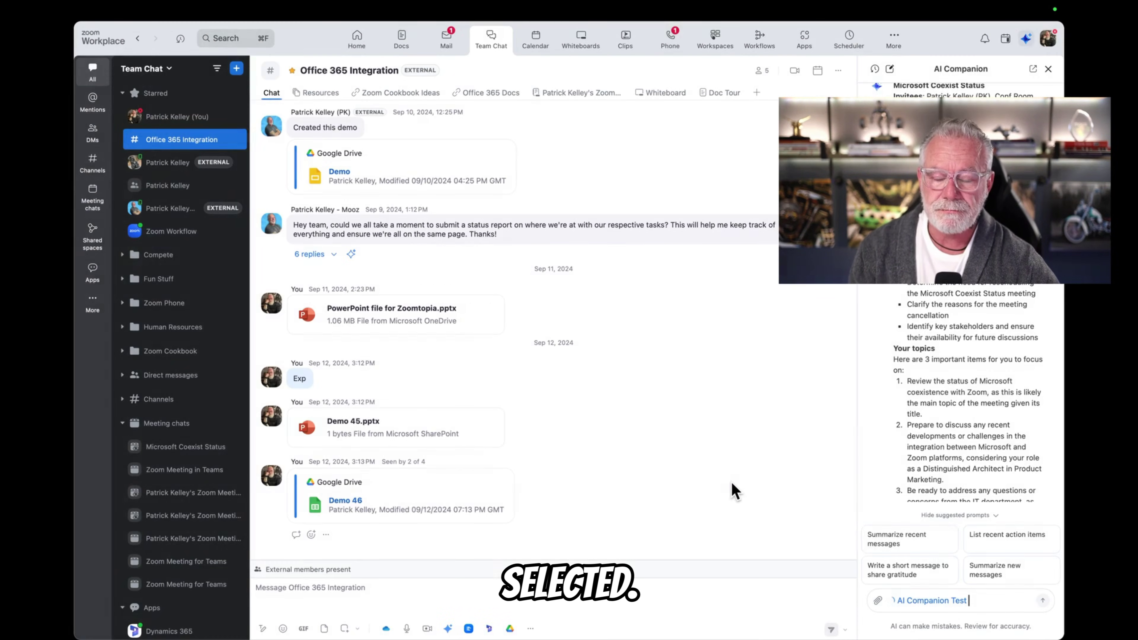
{"action": "key", "text": "Return"}
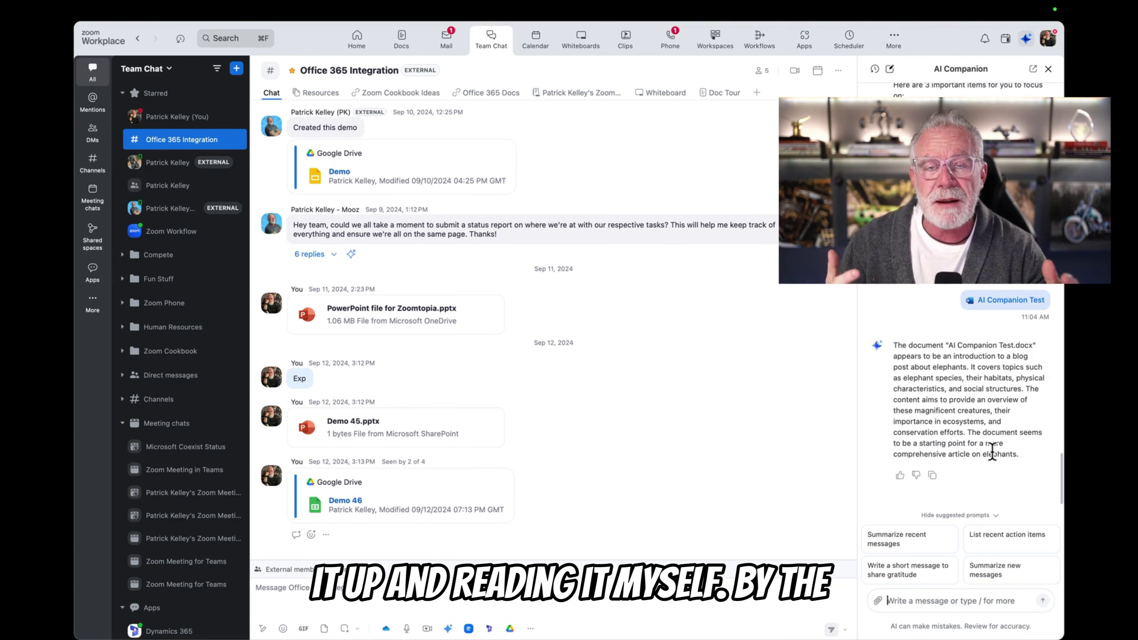
{"action": "scroll", "coordinate": [992, 450], "scroll_direction": "up", "scroll_amount": 10}
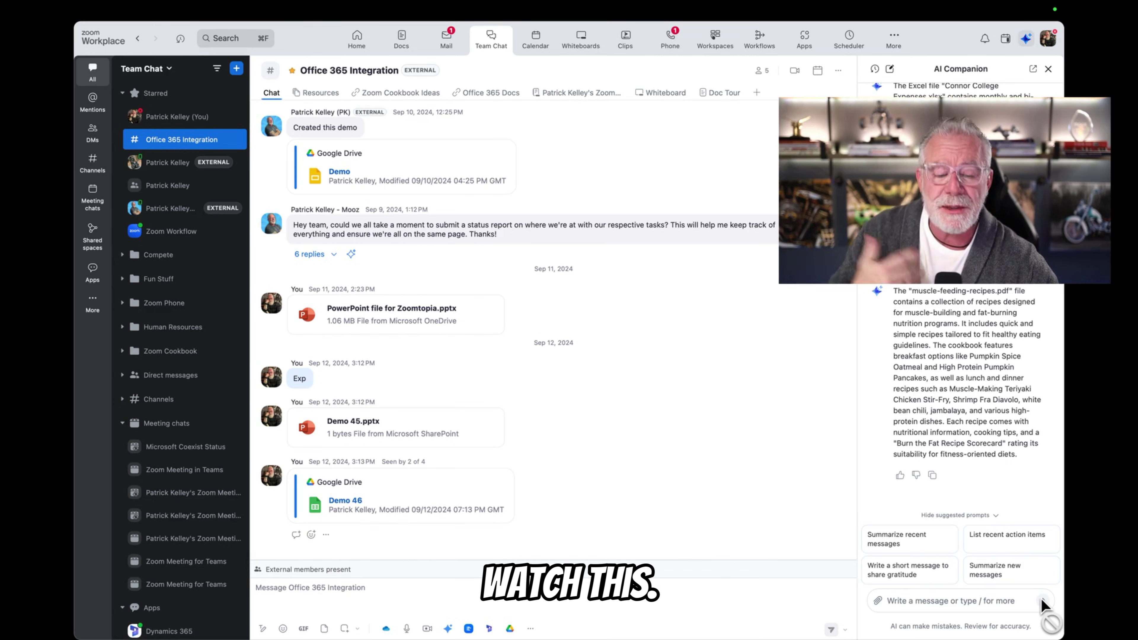
Pick muscle-feeding-recipes.pdf from OneDrive as an attachment and send it for analysis
{"action": "left_click", "coordinate": [914, 592]}
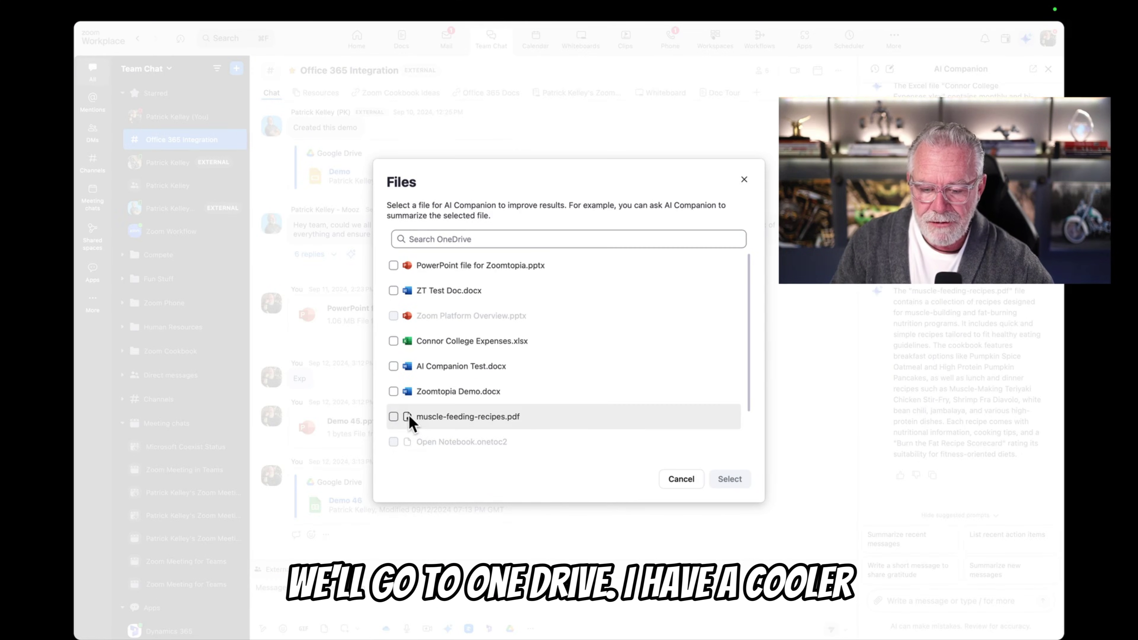
{"action": "left_click", "coordinate": [394, 416]}
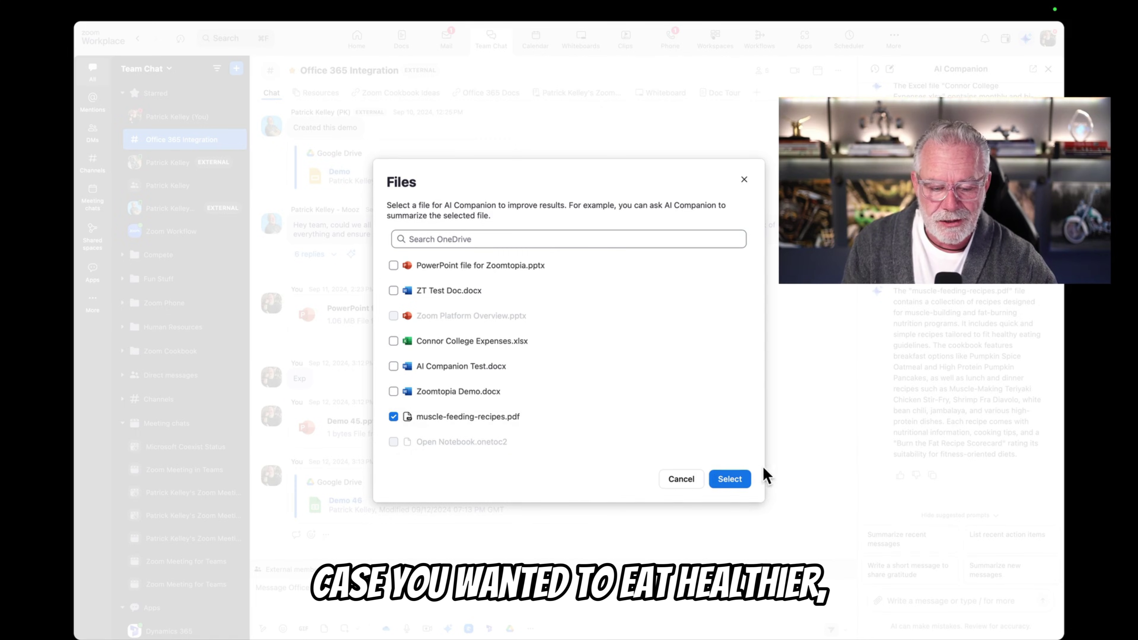
{"action": "left_click", "coordinate": [745, 481]}
{"action": "left_click", "coordinate": [1040, 603]}
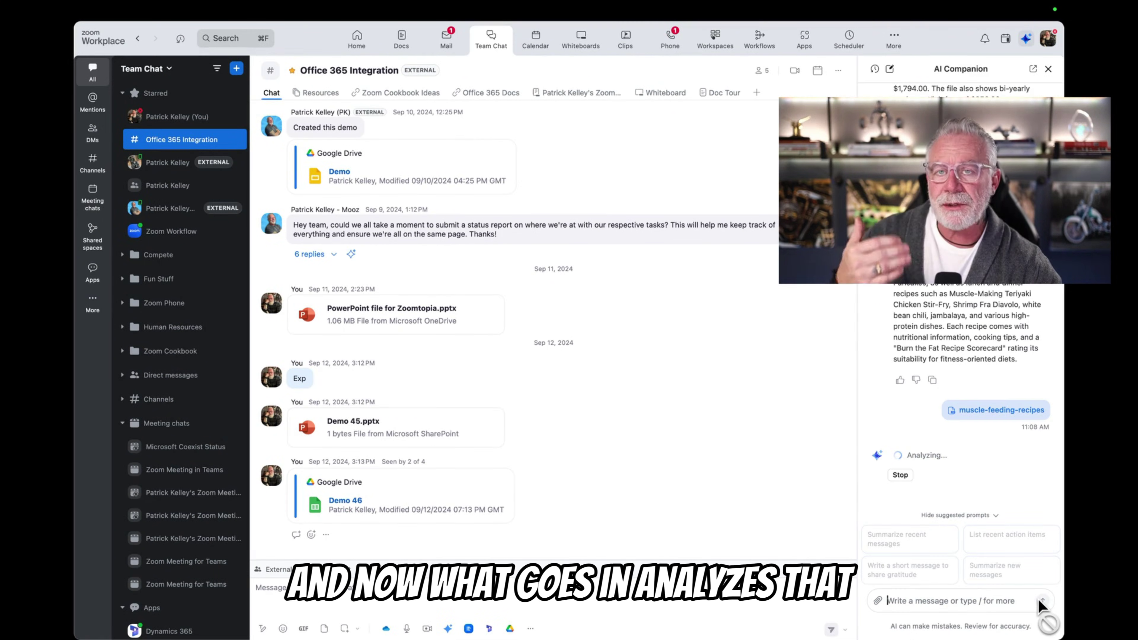